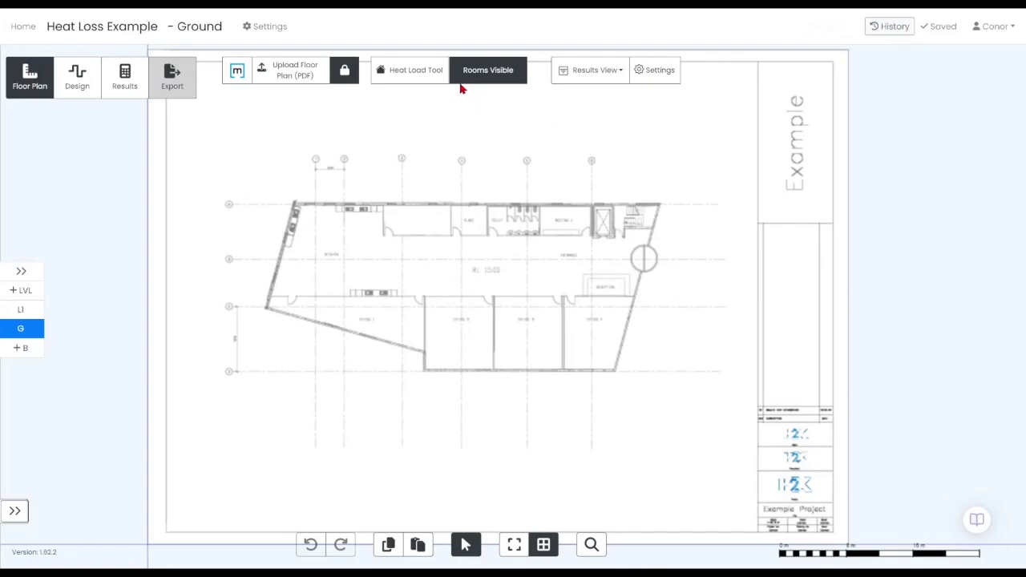
Step: Turn on the Heat Load Tool and show the Rooms, Doors and Windows drawing options
{"action": "left_click", "coordinate": [427, 71]}
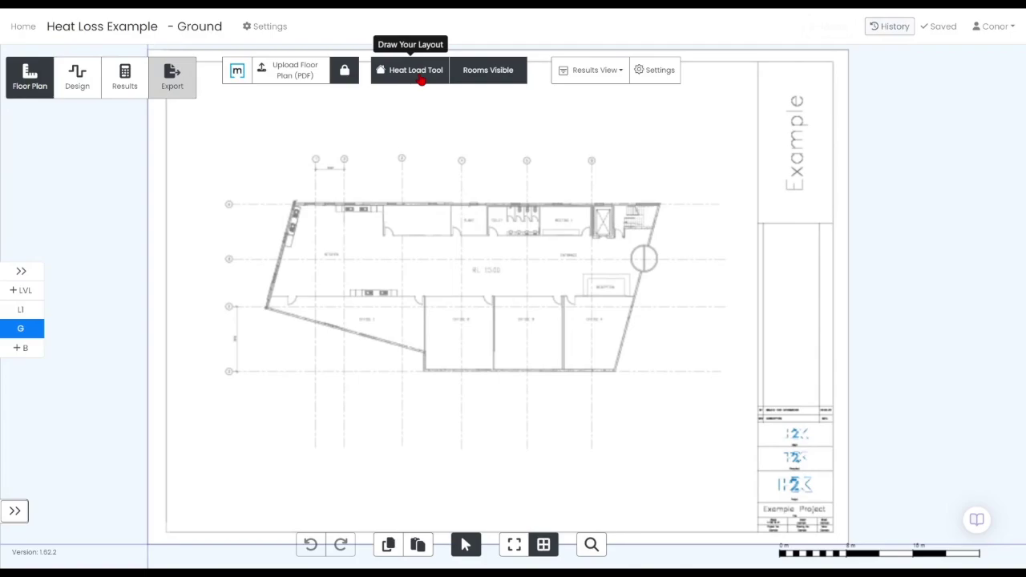
{"action": "left_click", "coordinate": [398, 76]}
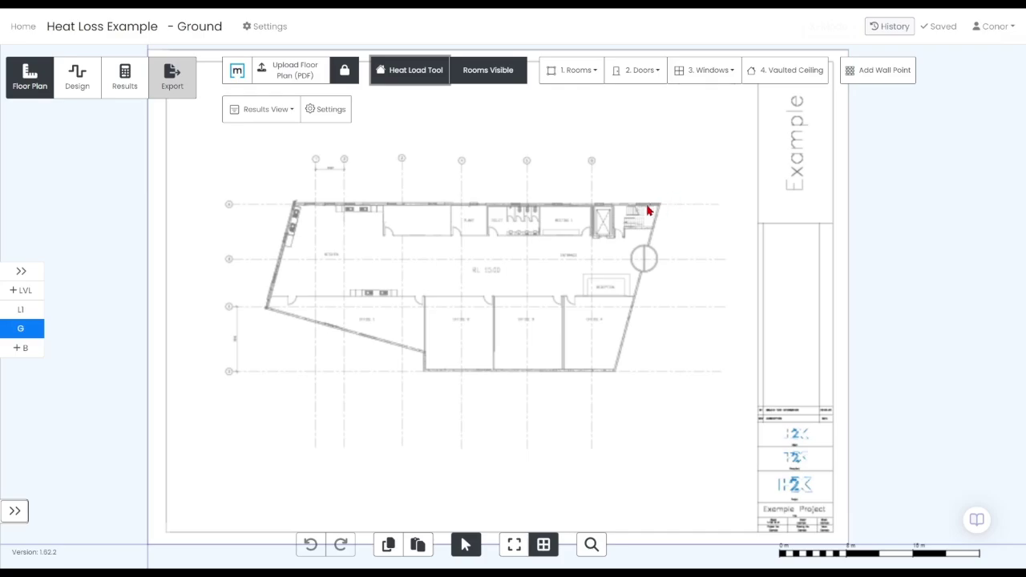
Step: Choose Utility from the room type list to start a new room
{"action": "left_click", "coordinate": [580, 71]}
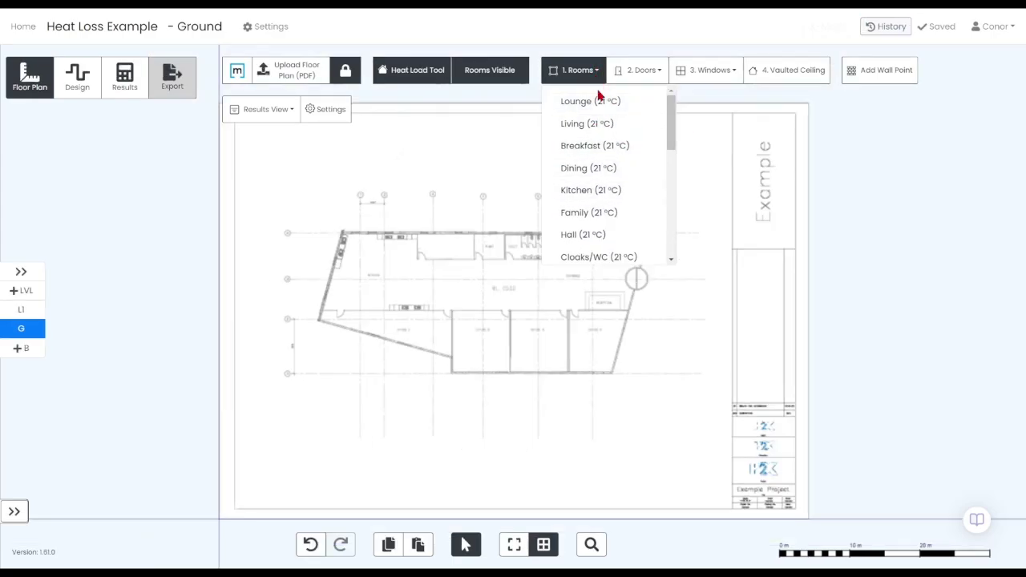
{"action": "scroll", "coordinate": [606, 153], "scroll_direction": "down", "scroll_amount": 3}
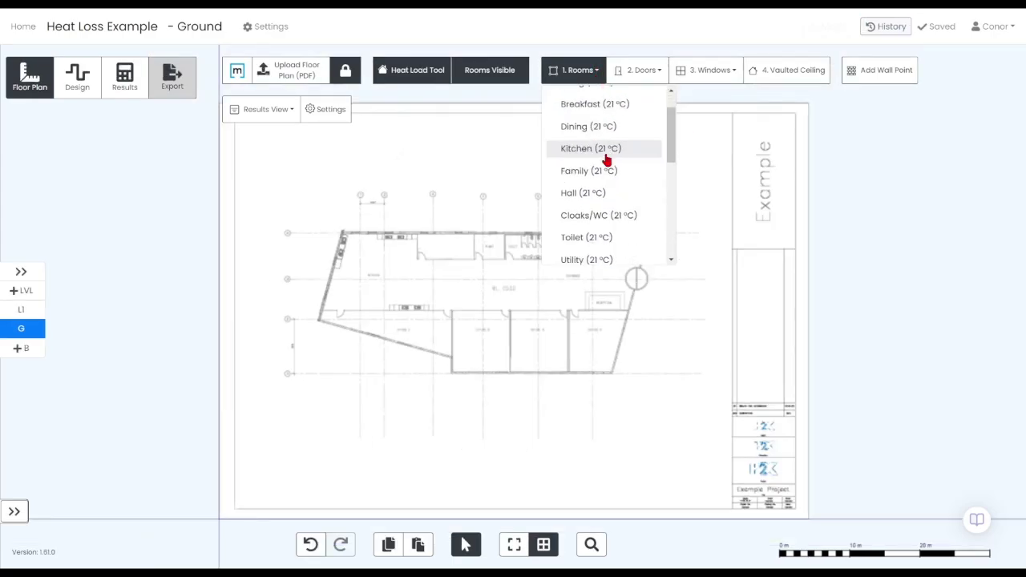
{"action": "left_click", "coordinate": [614, 186]}
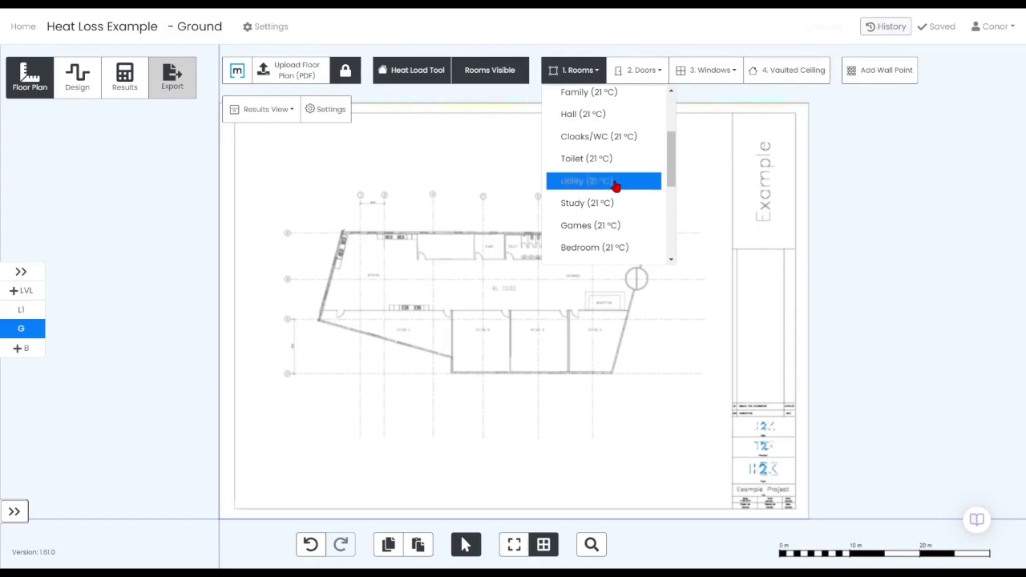
Step: Trace the Utility room's corners along the top wall, 8.00 m by 3.43 m, closing at the start
{"action": "scroll", "coordinate": [424, 231], "scroll_direction": "up", "scroll_amount": 5}
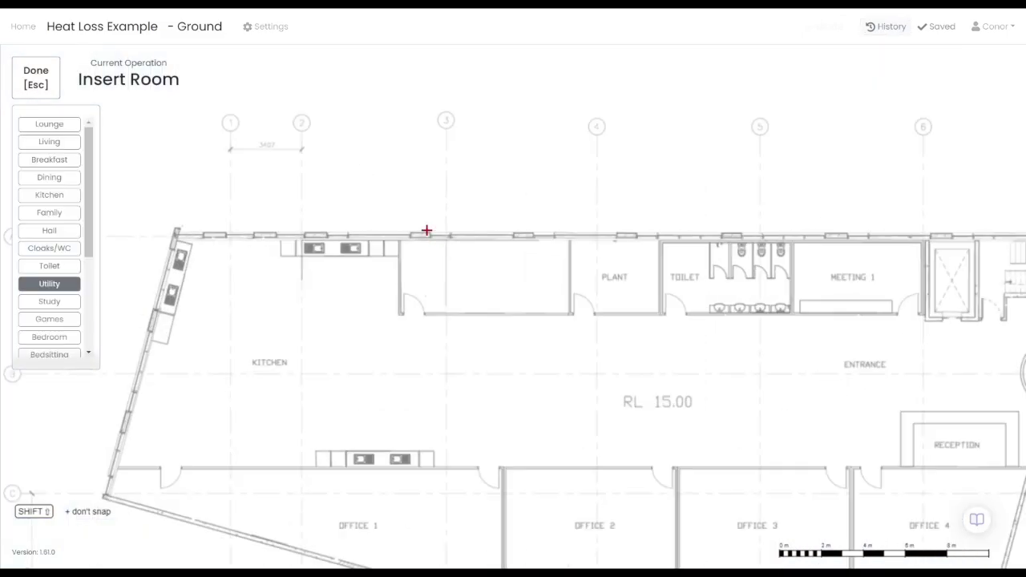
{"action": "scroll", "coordinate": [401, 272], "scroll_direction": "up", "scroll_amount": 5}
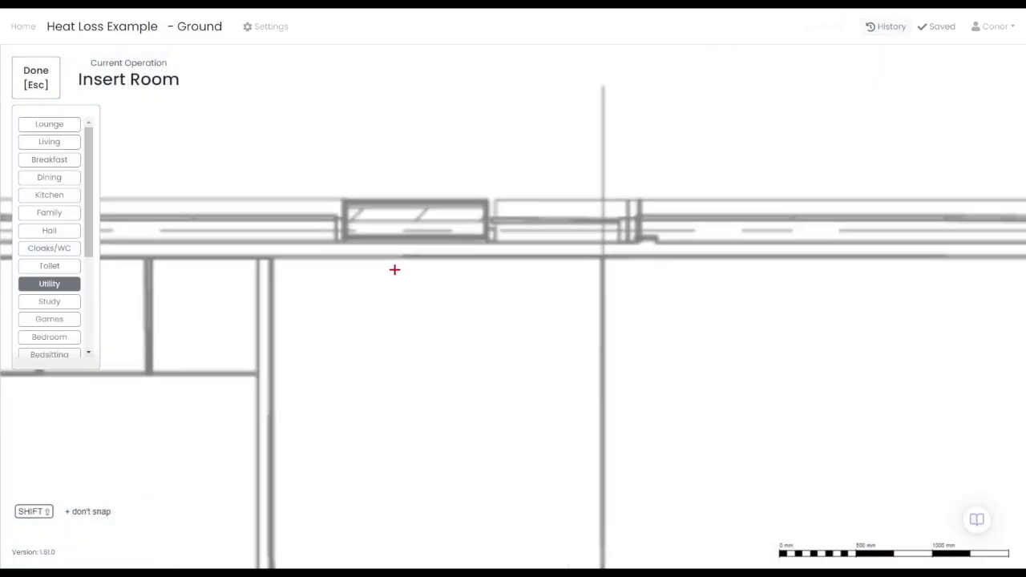
{"action": "scroll", "coordinate": [339, 284], "scroll_direction": "down", "scroll_amount": 5}
{"action": "scroll", "coordinate": [334, 275], "scroll_direction": "up", "scroll_amount": 3}
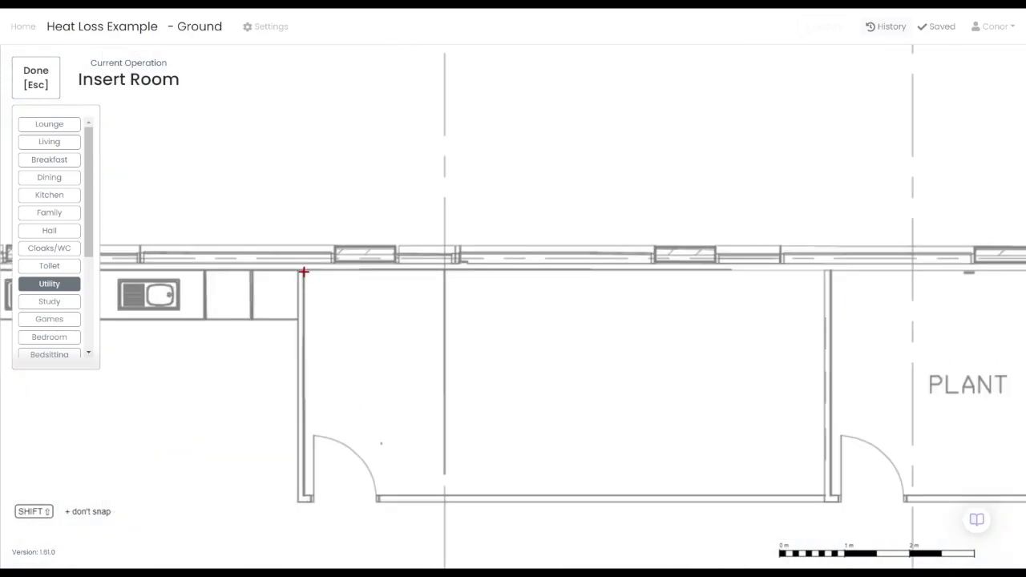
{"action": "left_click", "coordinate": [303, 271]}
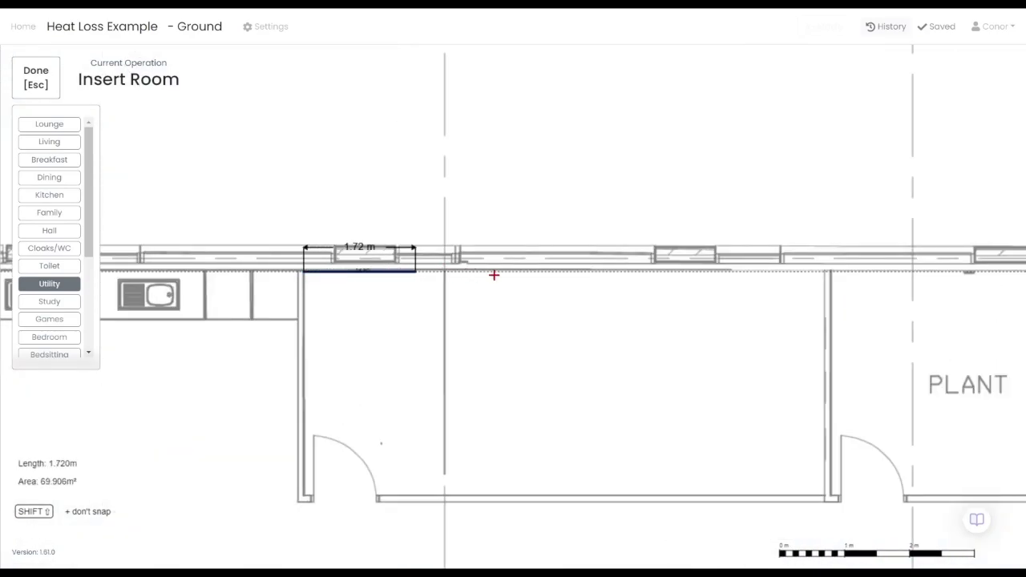
{"action": "left_click", "coordinate": [823, 272]}
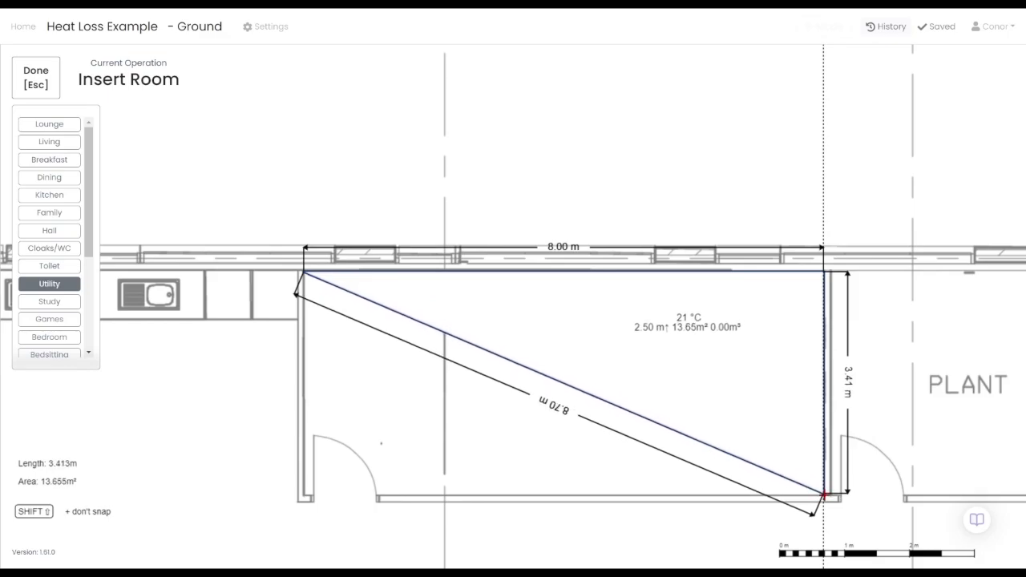
{"action": "left_click", "coordinate": [823, 495]}
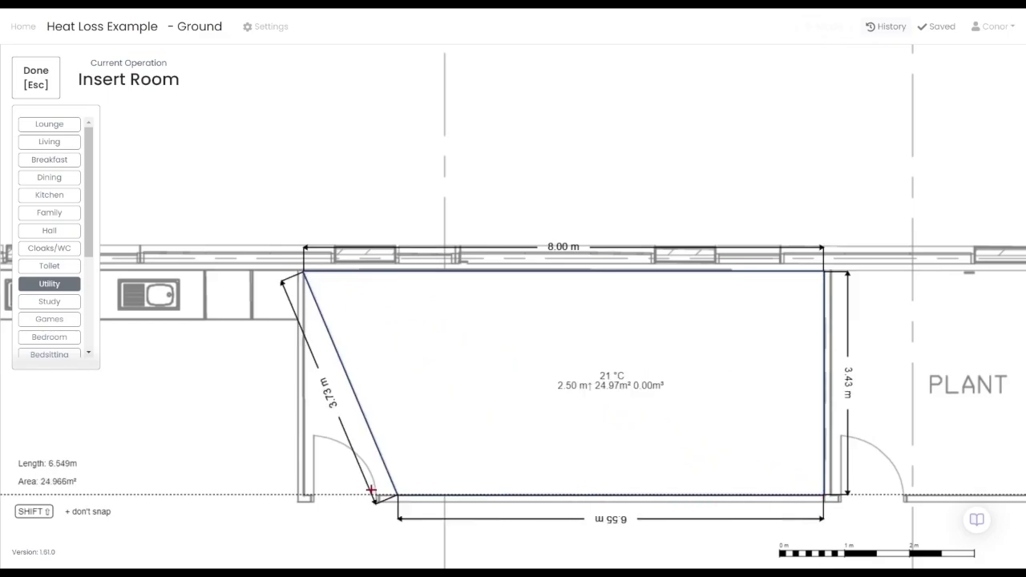
{"action": "left_click", "coordinate": [300, 494]}
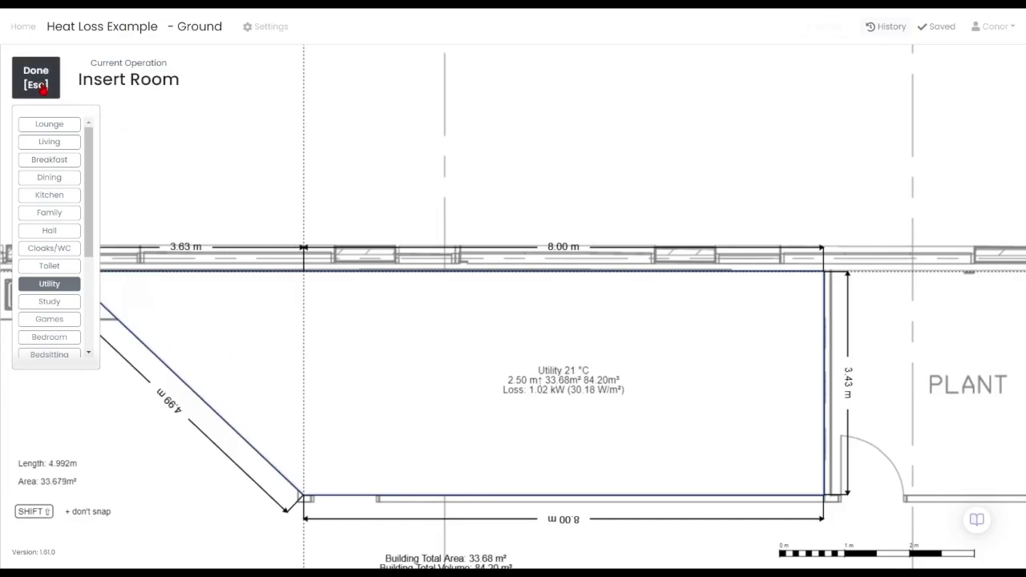
{"action": "left_click", "coordinate": [309, 264]}
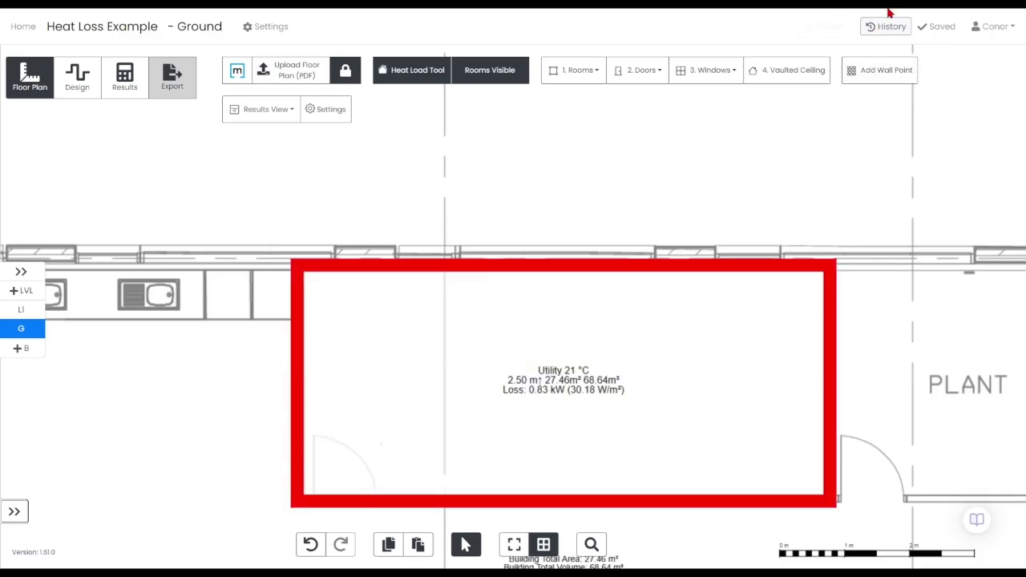
Step: Choose Store from the room type list to start a new room
{"action": "left_click", "coordinate": [573, 70]}
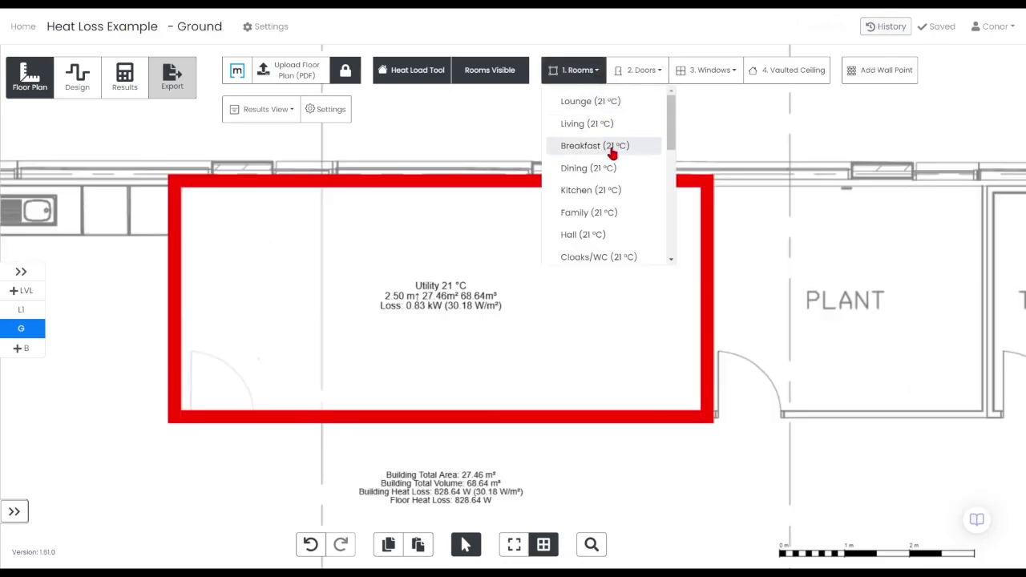
{"action": "scroll", "coordinate": [613, 160], "scroll_direction": "down", "scroll_amount": 5}
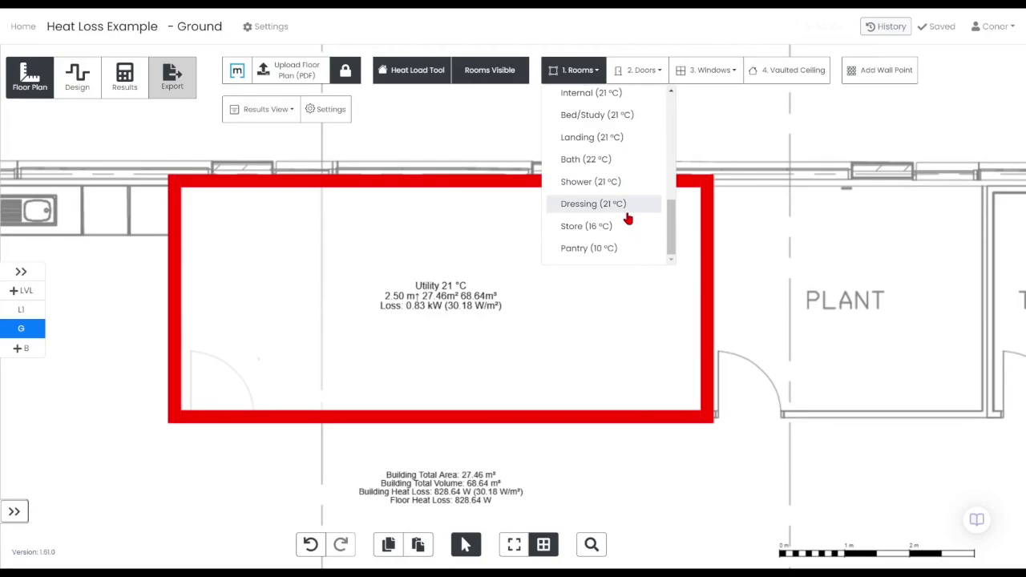
{"action": "left_click", "coordinate": [618, 226]}
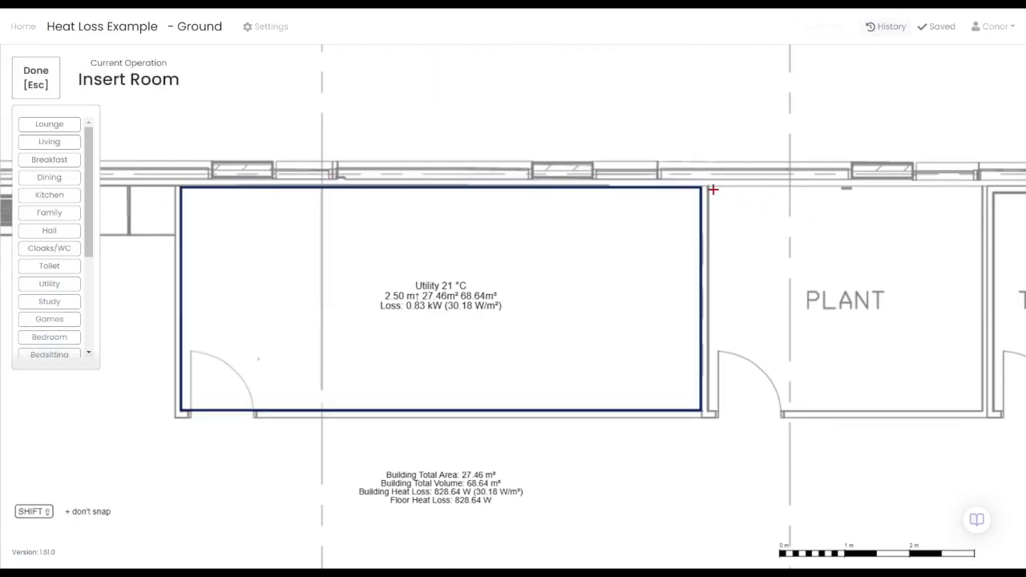
Step: Draw the Store room from the Utility corner, 4.2 m by 3.5 m, and close it
{"action": "left_click", "coordinate": [703, 186]}
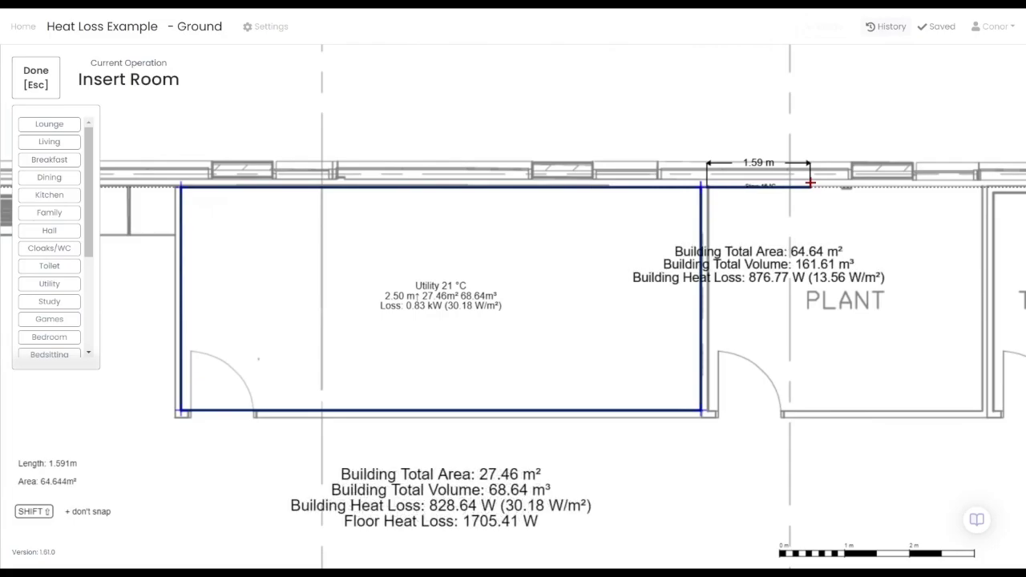
{"action": "type", "text": "4.2"}
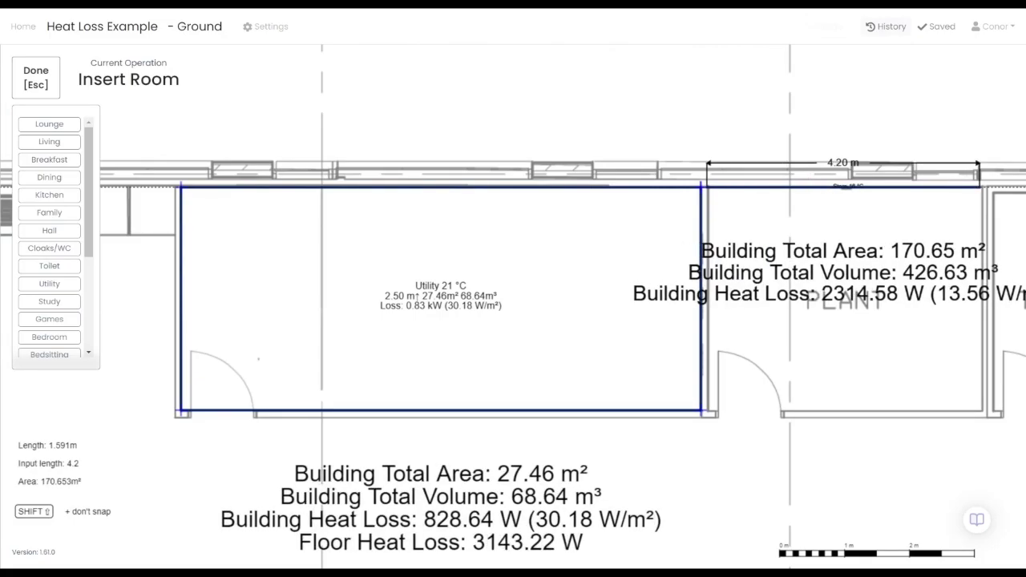
{"action": "key", "text": "Return"}
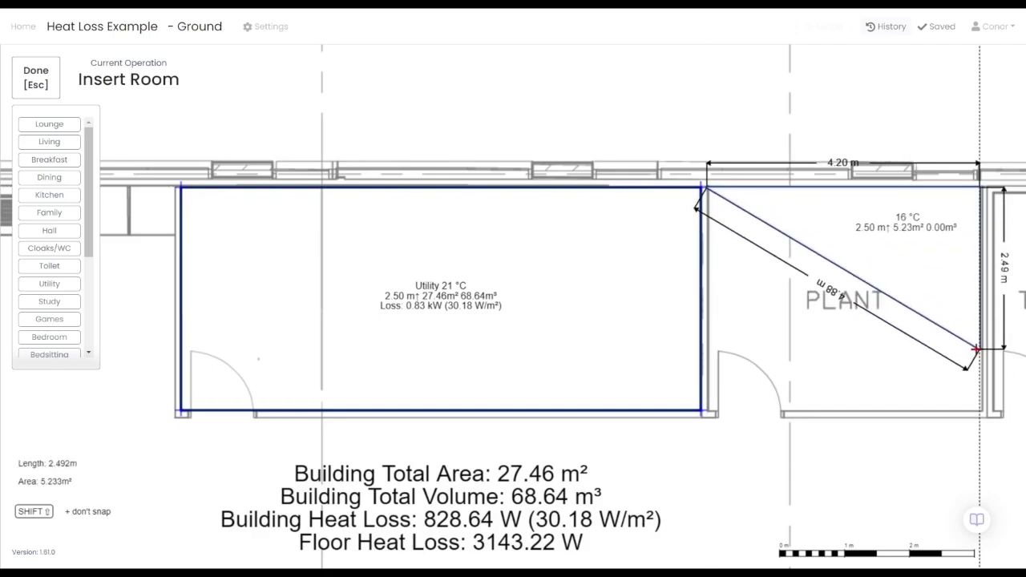
{"action": "type", "text": "3.5"}
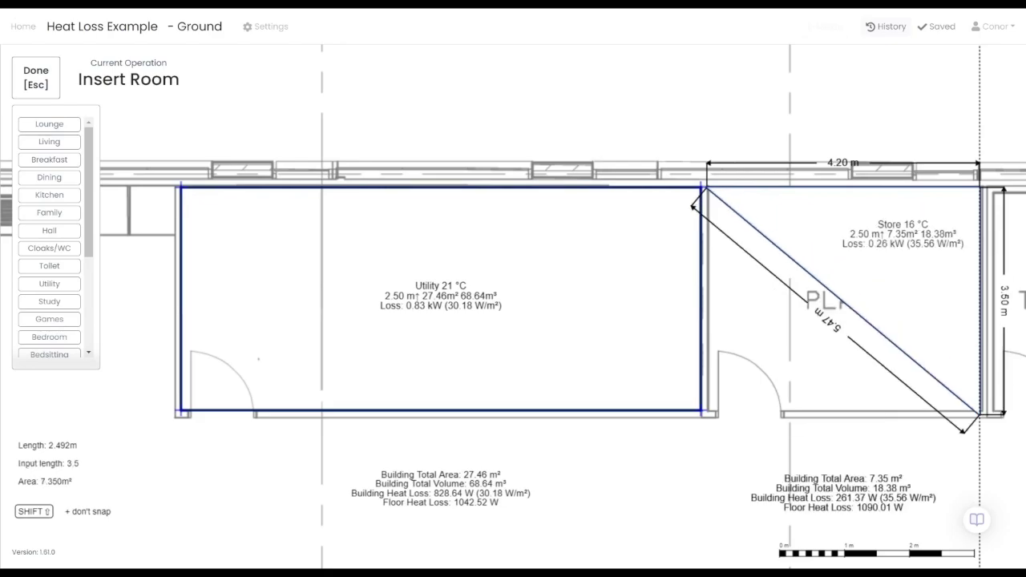
{"action": "key", "text": "Return"}
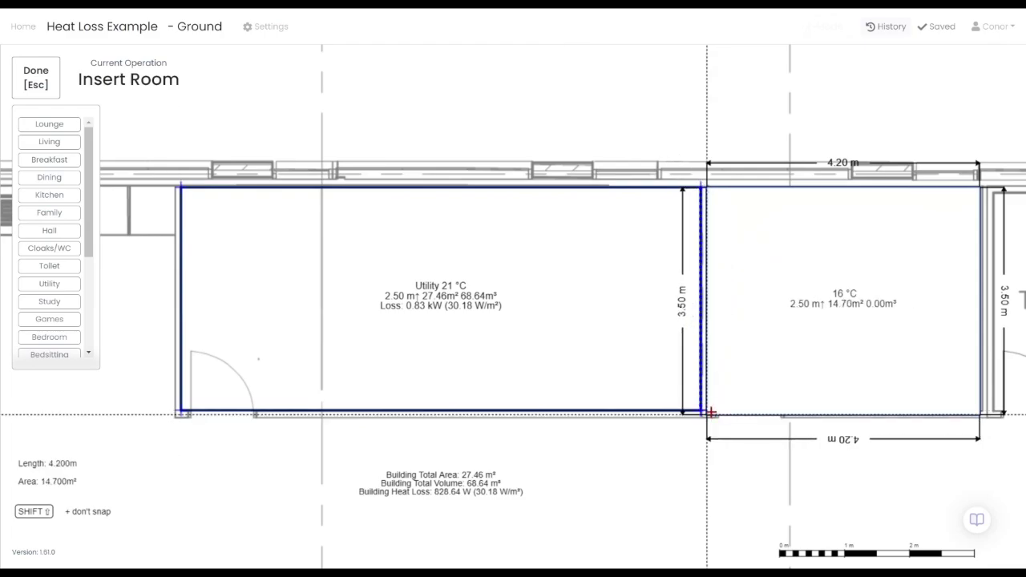
{"action": "scroll", "coordinate": [714, 418], "scroll_direction": "down", "scroll_amount": 3}
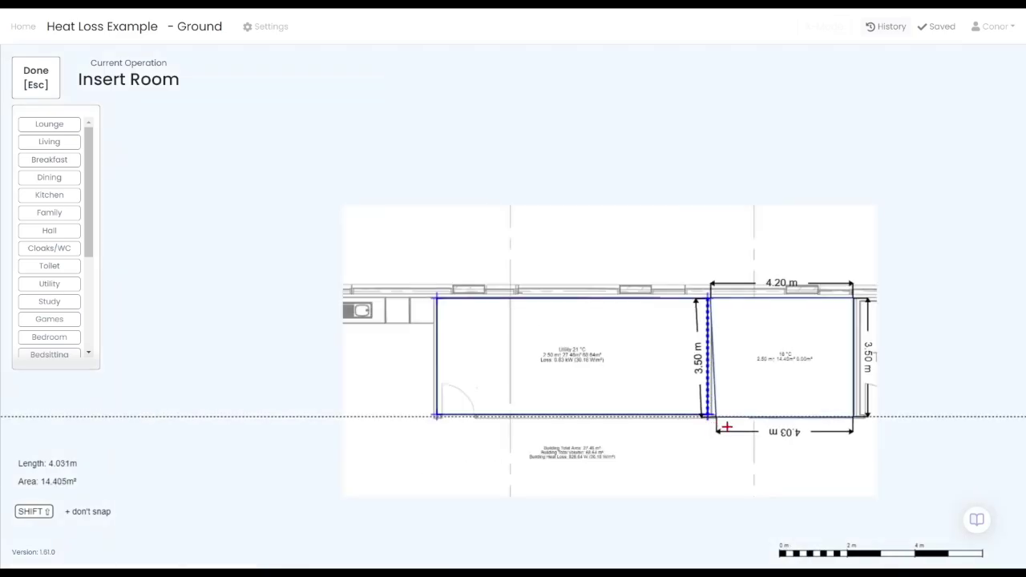
{"action": "scroll", "coordinate": [710, 419], "scroll_direction": "up", "scroll_amount": 8}
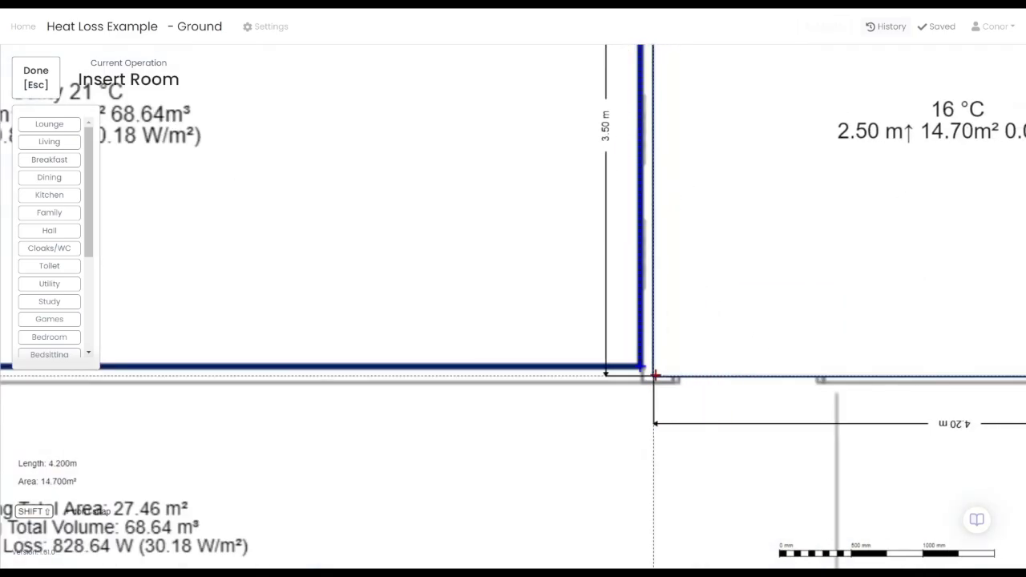
{"action": "left_click", "coordinate": [654, 375]}
{"action": "scroll", "coordinate": [655, 375], "scroll_direction": "down", "scroll_amount": 2}
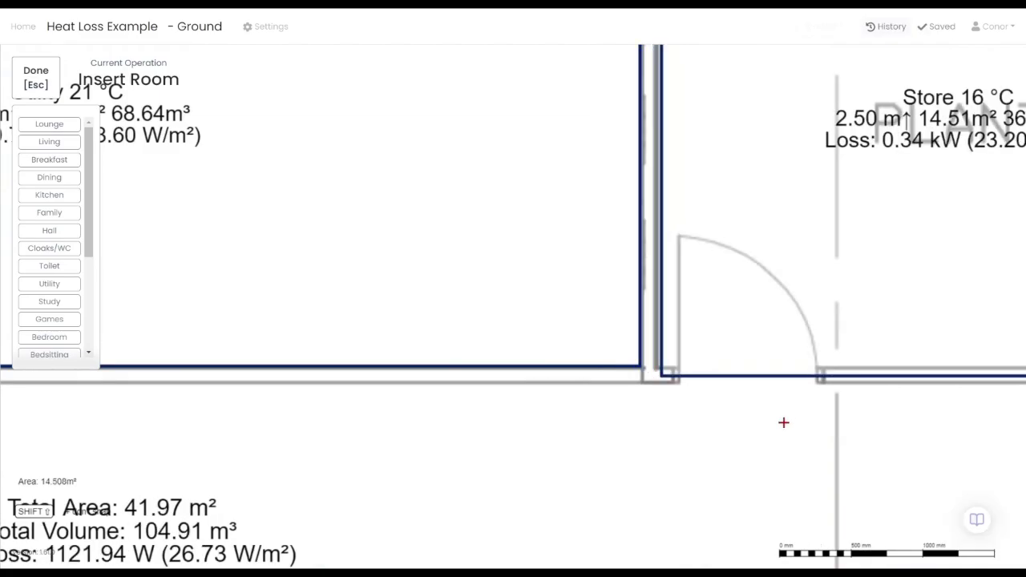
{"action": "key", "text": "Escape"}
{"action": "scroll", "coordinate": [839, 402], "scroll_direction": "down", "scroll_amount": 5}
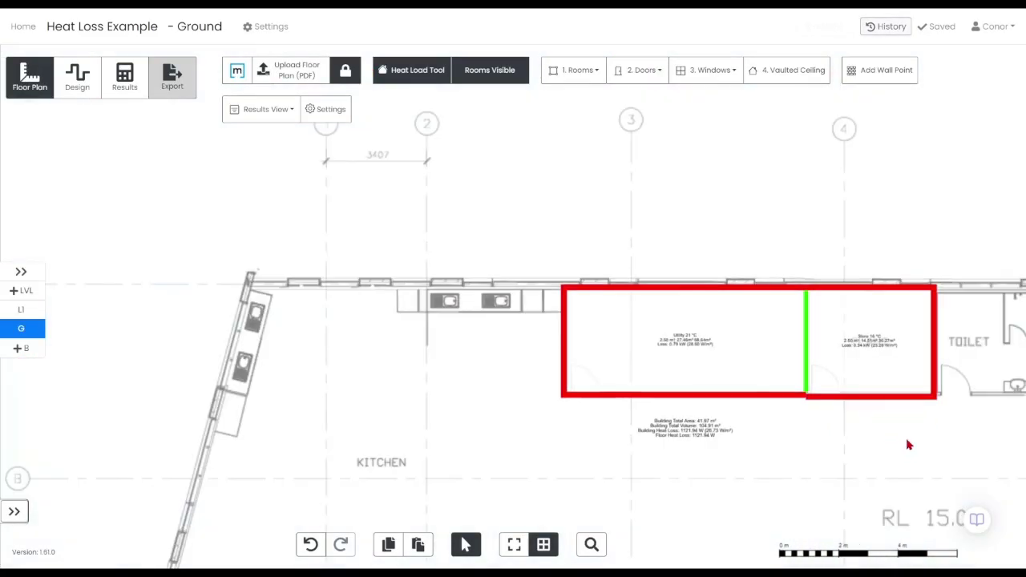
{"action": "left_click_drag", "start_coordinate": [906, 441], "coordinate": [852, 422]}
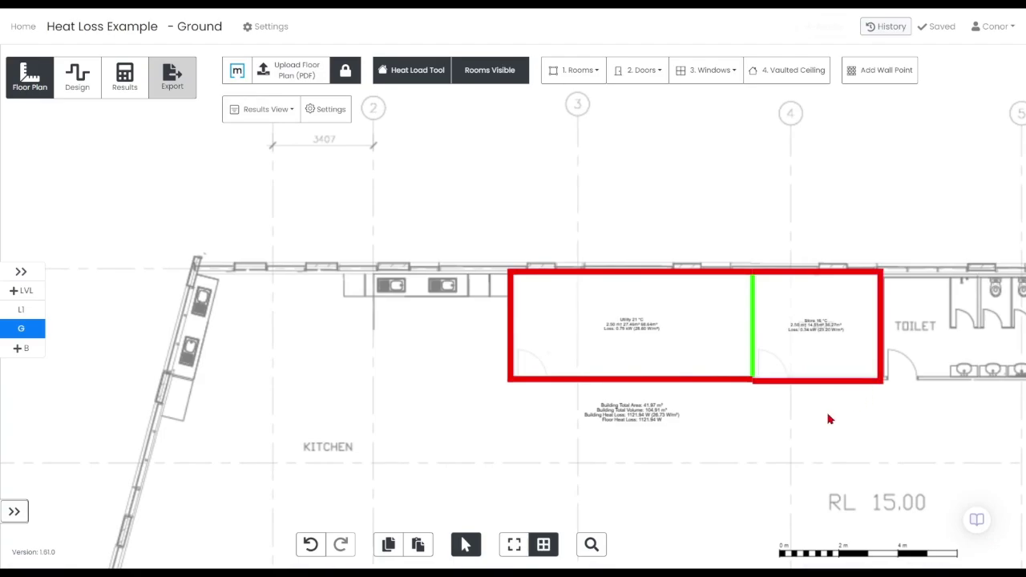
{"action": "scroll", "coordinate": [808, 420], "scroll_direction": "down", "scroll_amount": 2}
{"action": "scroll", "coordinate": [808, 420], "scroll_direction": "up", "scroll_amount": 3}
{"action": "scroll", "coordinate": [803, 426], "scroll_direction": "down", "scroll_amount": 1}
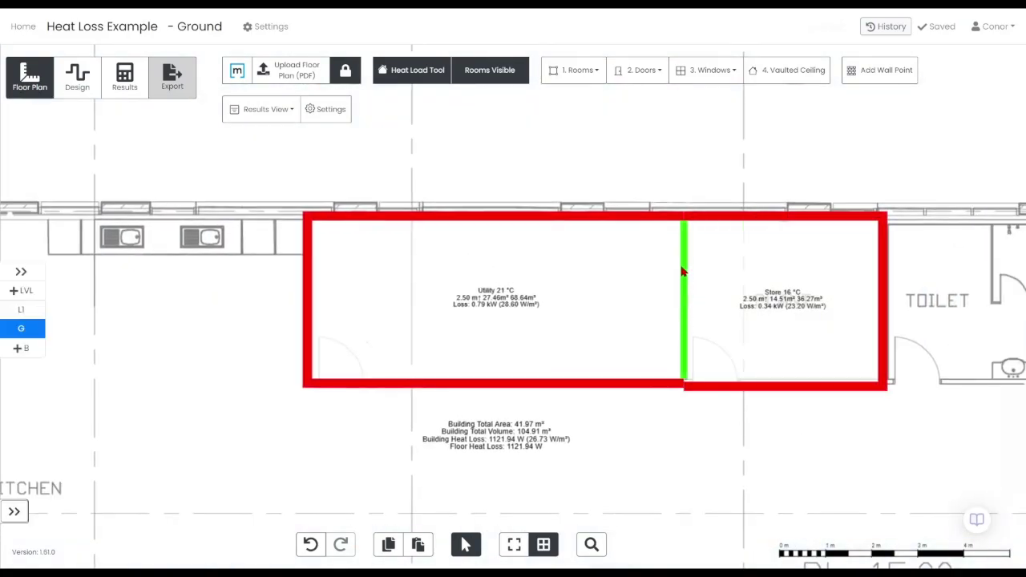
{"action": "left_click", "coordinate": [739, 297]}
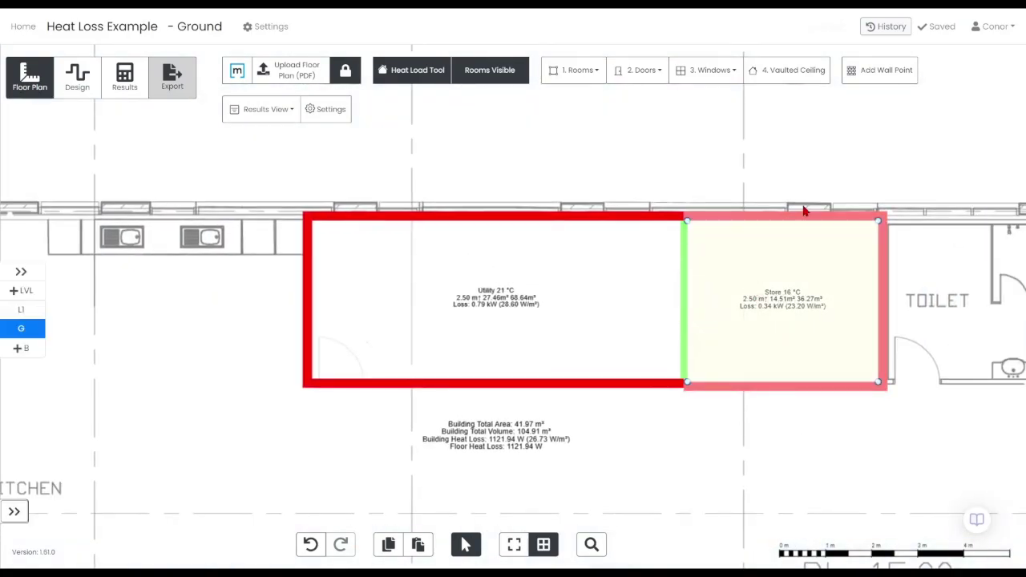
{"action": "left_click", "coordinate": [815, 156]}
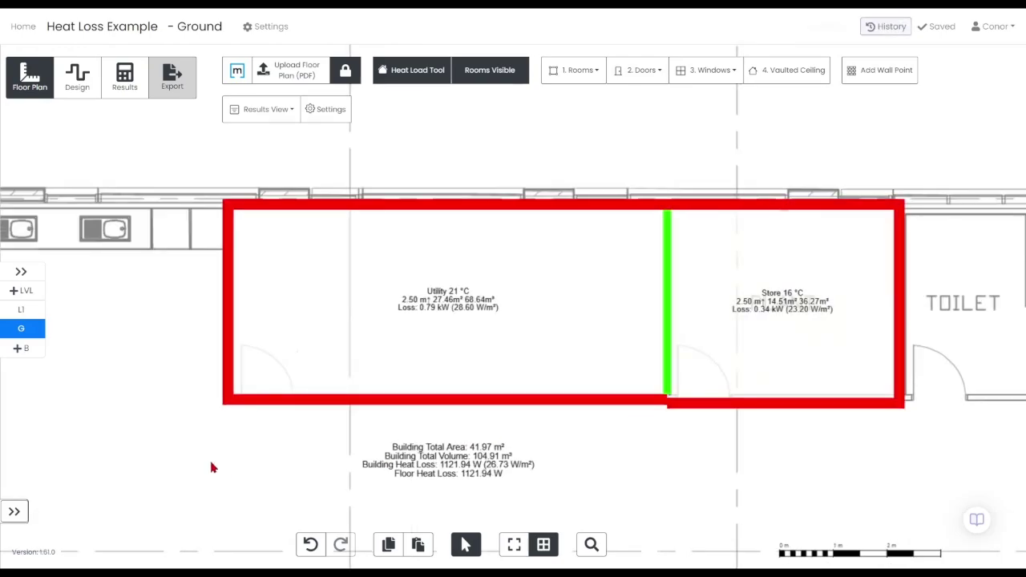
{"action": "left_click_drag", "start_coordinate": [212, 468], "coordinate": [554, 270]}
{"action": "scroll", "coordinate": [545, 289], "scroll_direction": "down", "scroll_amount": 4}
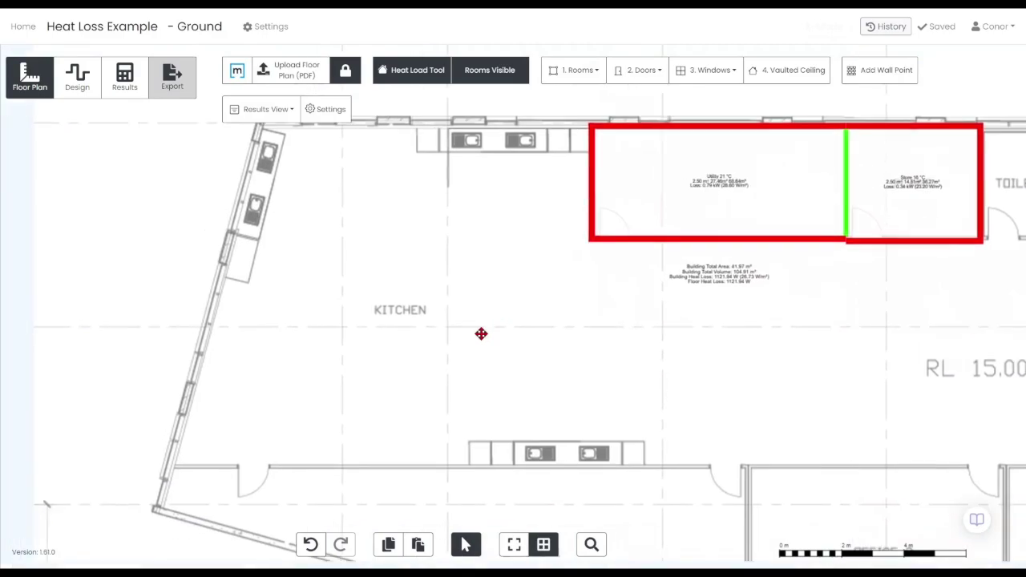
{"action": "scroll", "coordinate": [481, 334], "scroll_direction": "down", "scroll_amount": 2}
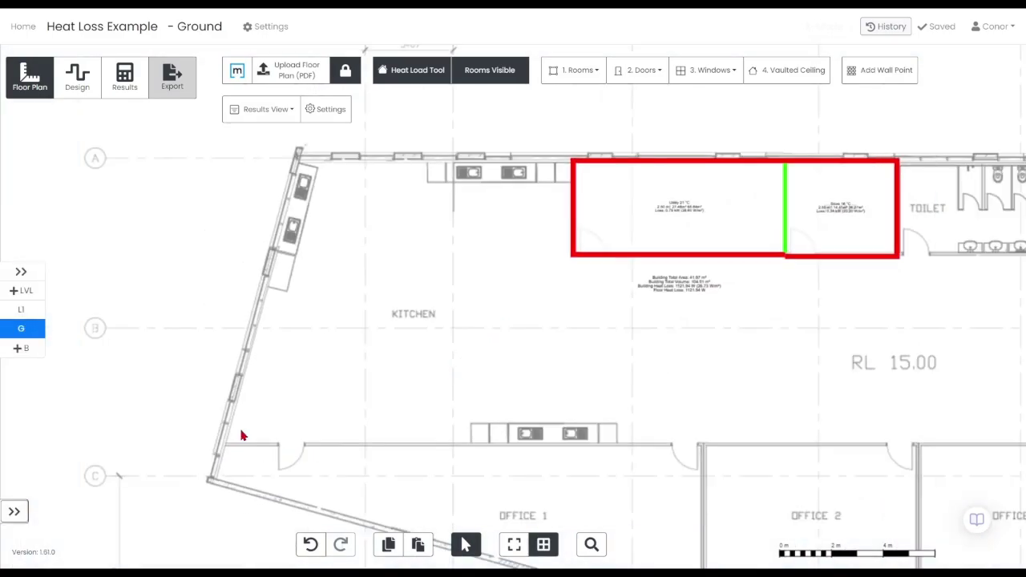
Step: Outline a Kitchen room through five corners on the plan's left side, up to the Utility room
{"action": "left_click", "coordinate": [584, 73]}
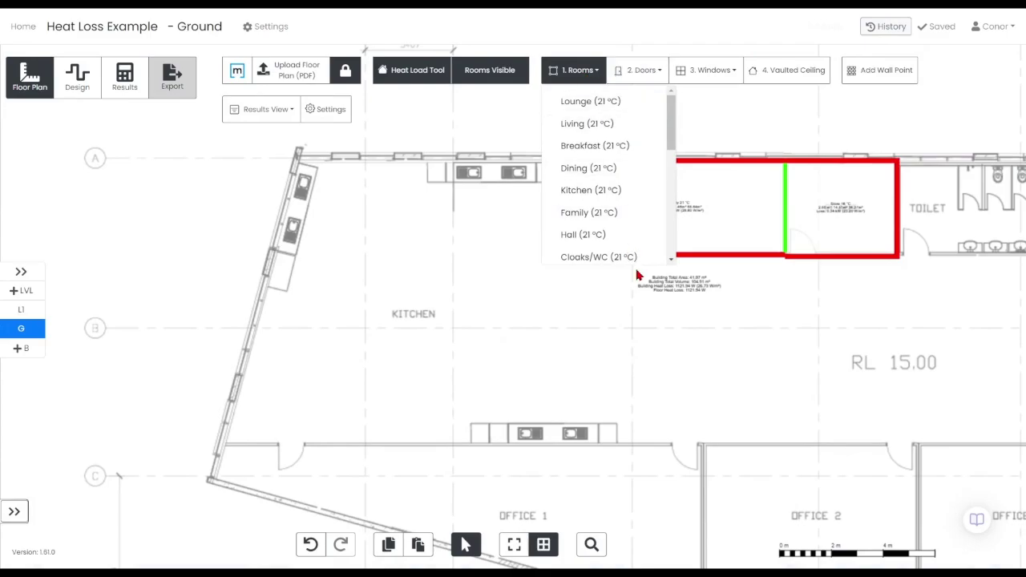
{"action": "left_click", "coordinate": [607, 192]}
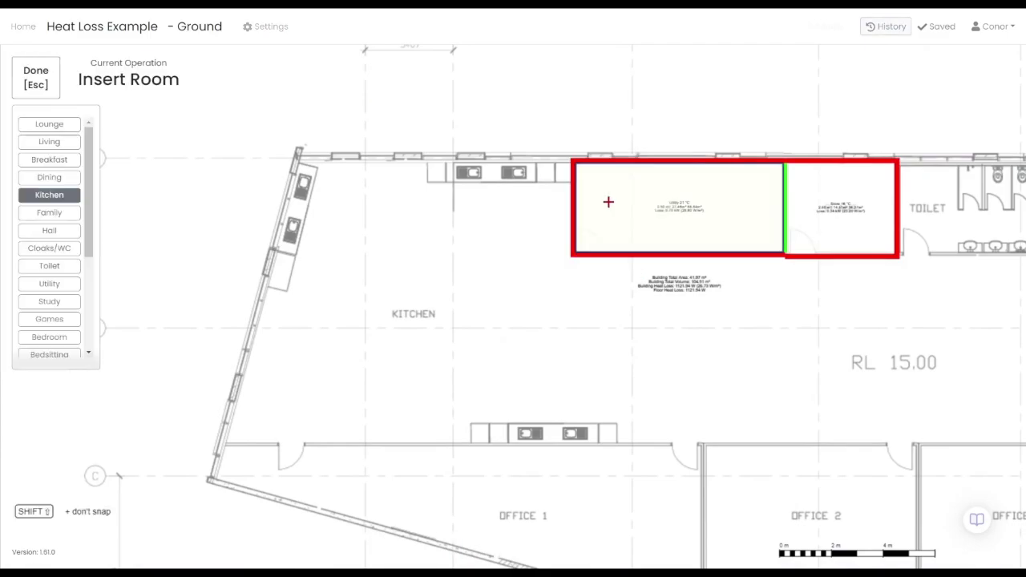
{"action": "left_click", "coordinate": [225, 436]}
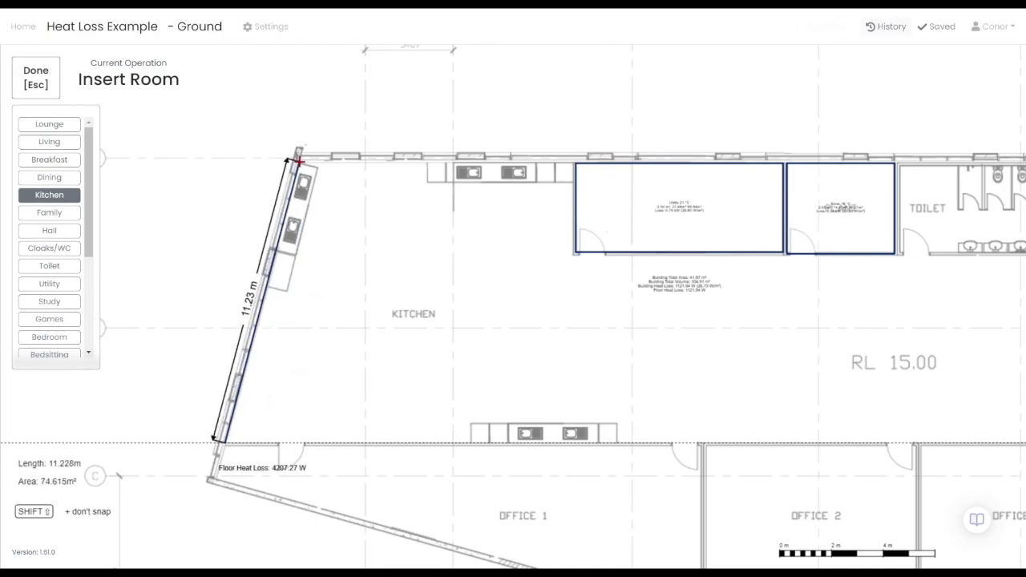
{"action": "left_click", "coordinate": [298, 161]}
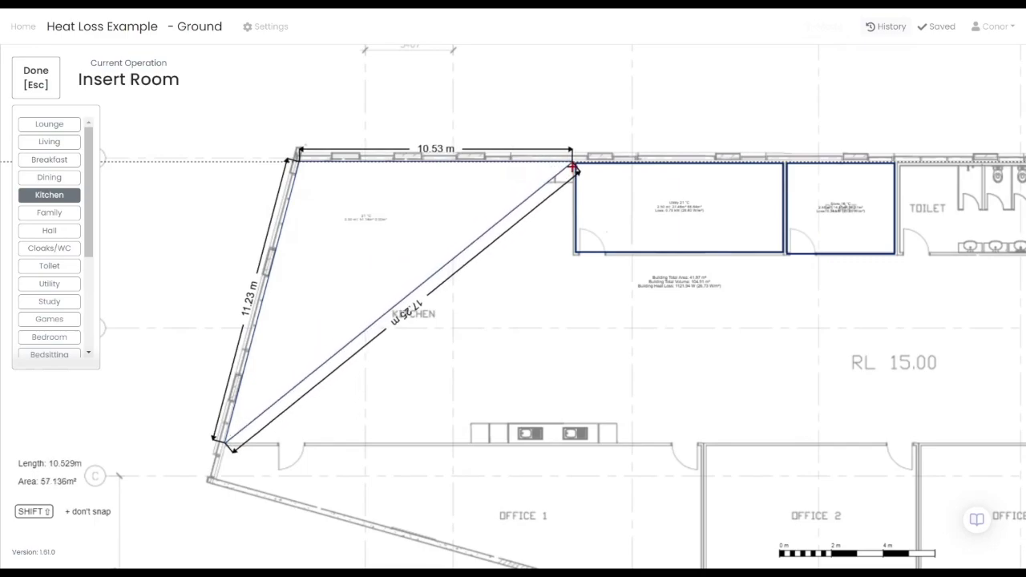
{"action": "left_click", "coordinate": [572, 164]}
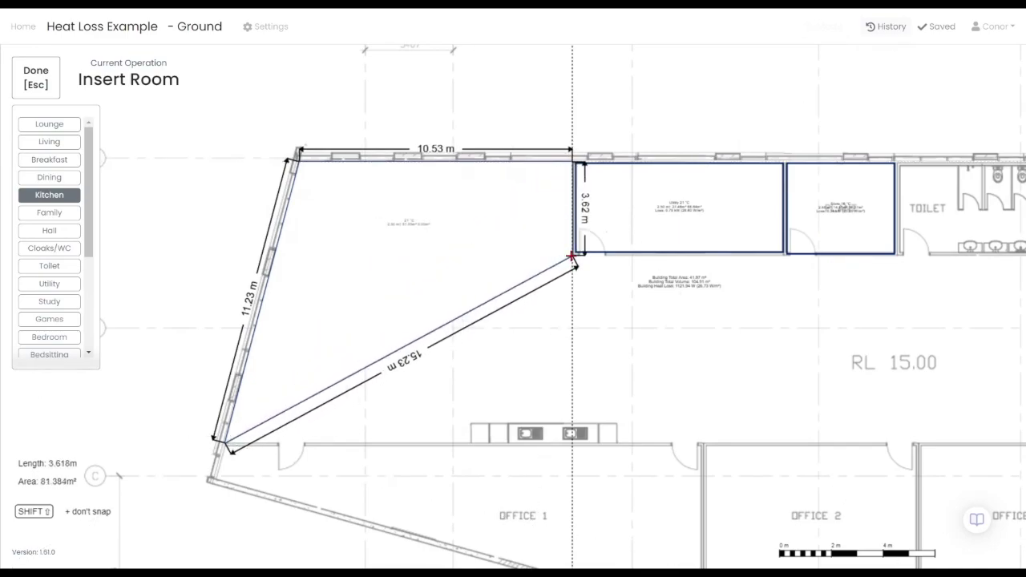
{"action": "left_click", "coordinate": [573, 255]}
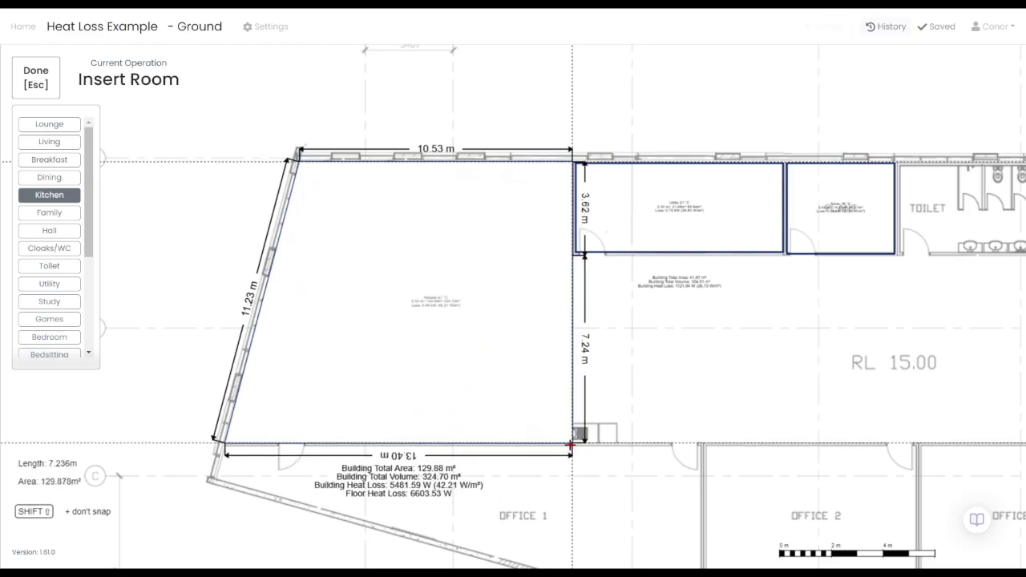
{"action": "left_click", "coordinate": [571, 445]}
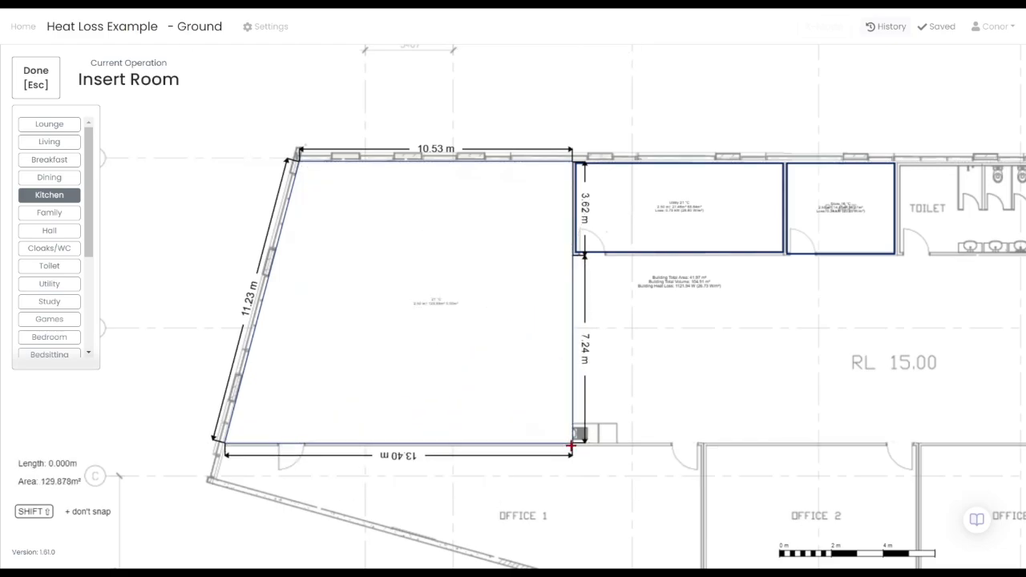
{"action": "key", "text": "Escape"}
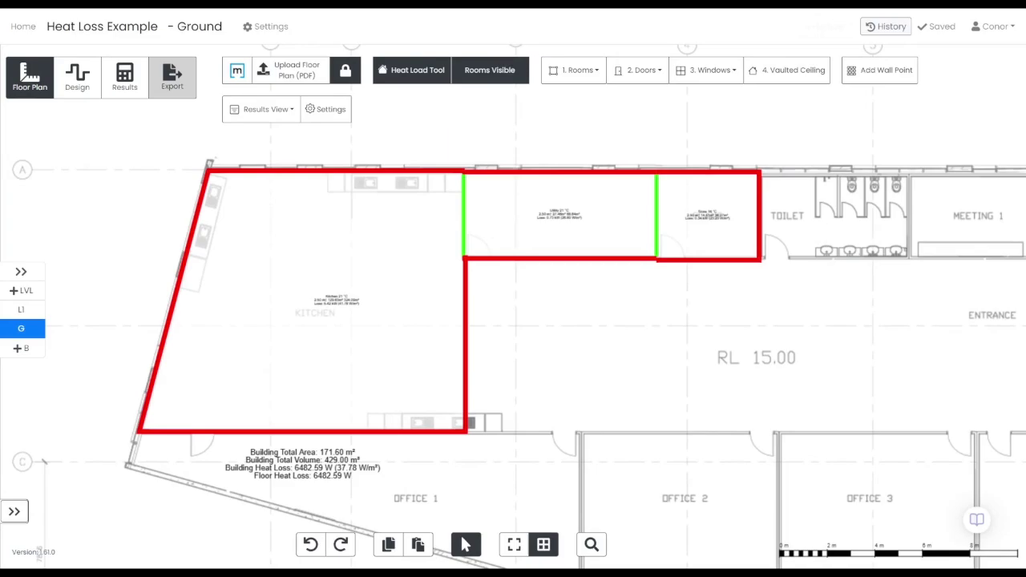
Step: Add a point on the Kitchen's right wall and drag it out toward the entrance
{"action": "left_click", "coordinate": [914, 80]}
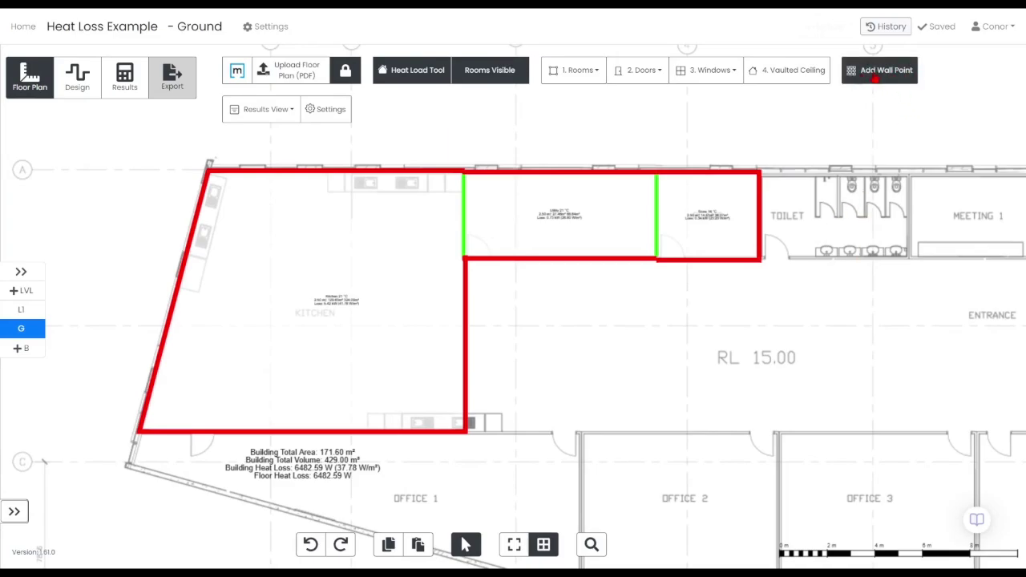
{"action": "left_click", "coordinate": [890, 75]}
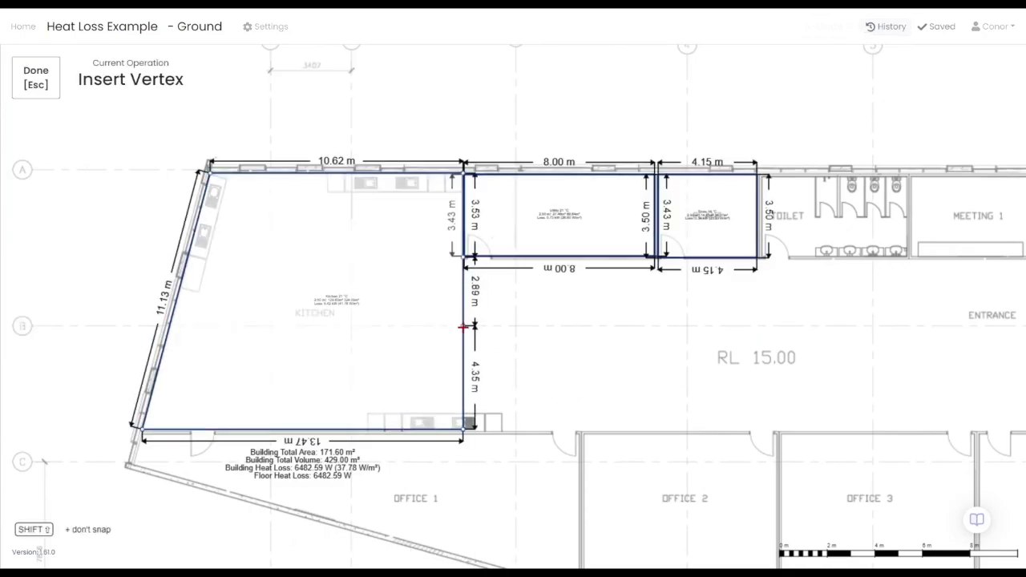
{"action": "left_click", "coordinate": [464, 327]}
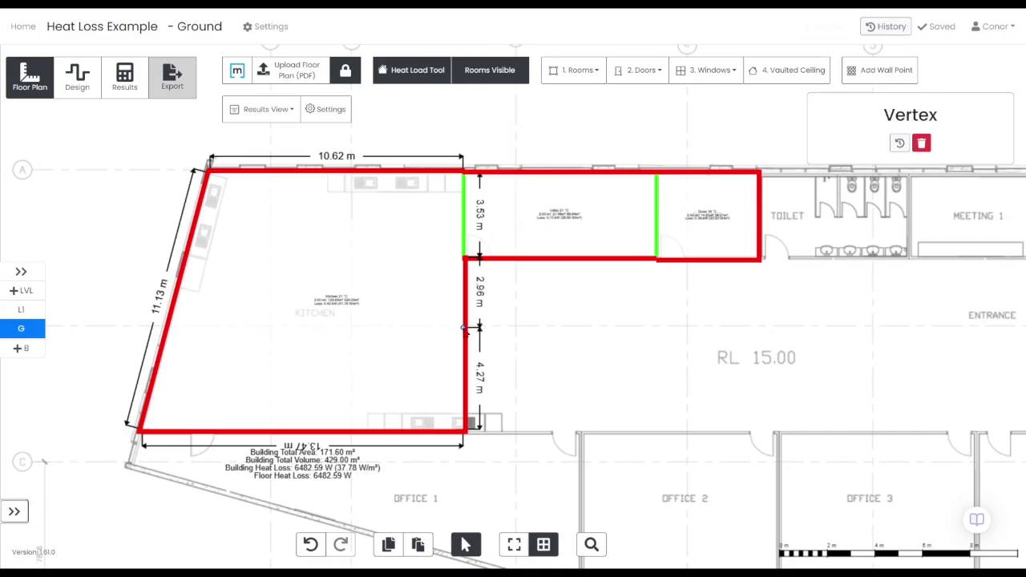
{"action": "left_click_drag", "start_coordinate": [473, 332], "coordinate": [702, 326]}
{"action": "left_click_drag", "start_coordinate": [701, 286], "coordinate": [991, 269]}
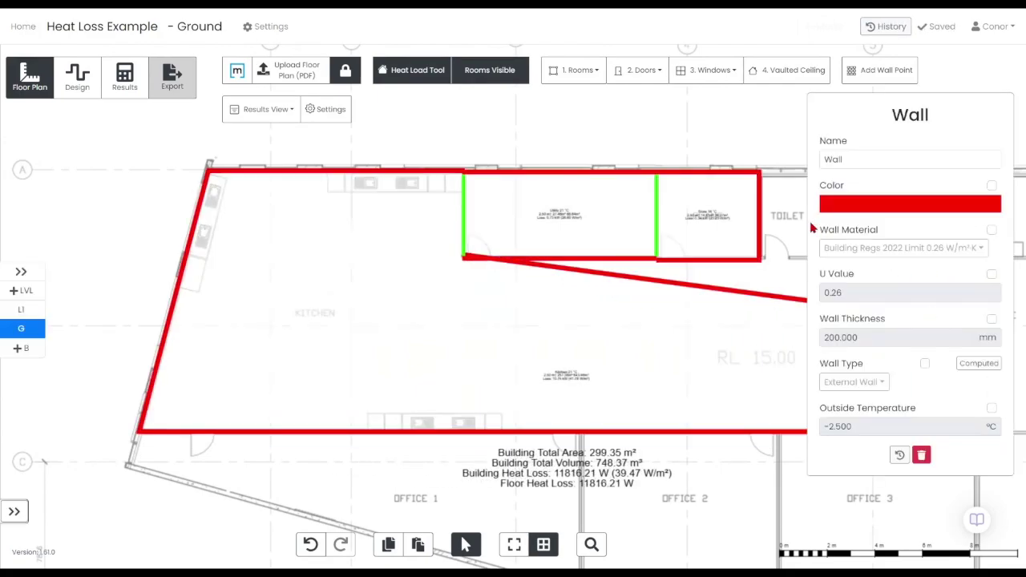
Step: Add a point on the sloped wall, snap it to the Store corner, and fine-tune the corners
{"action": "left_click", "coordinate": [879, 70]}
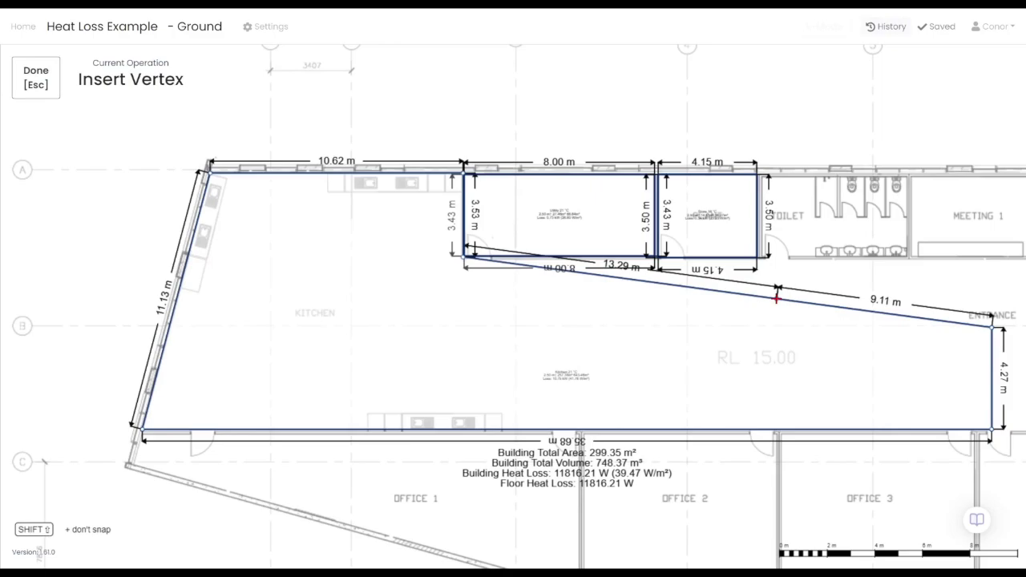
{"action": "left_click", "coordinate": [778, 296]}
{"action": "left_click_drag", "start_coordinate": [777, 301], "coordinate": [776, 264]}
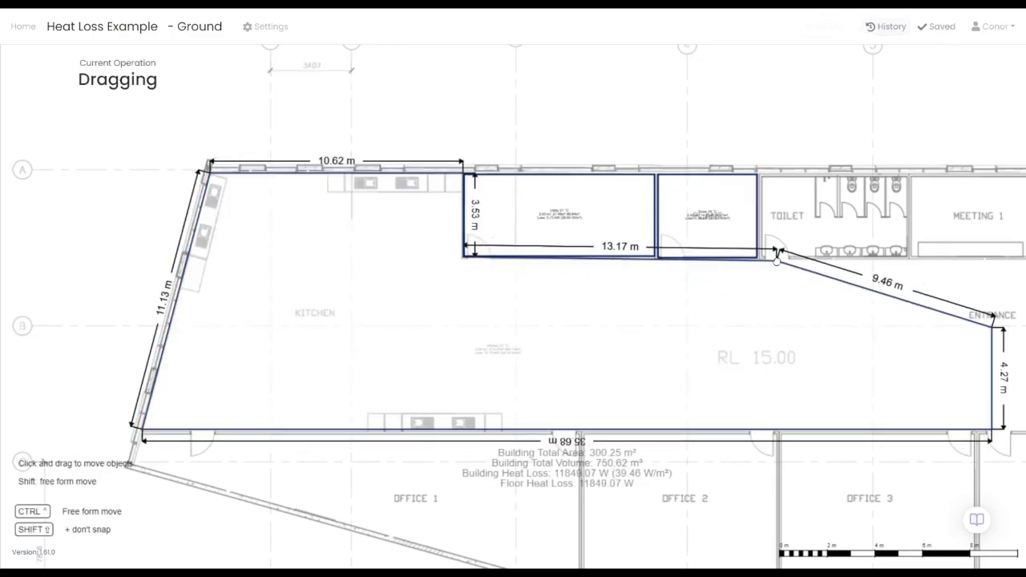
{"action": "left_click_drag", "start_coordinate": [776, 260], "coordinate": [778, 259]}
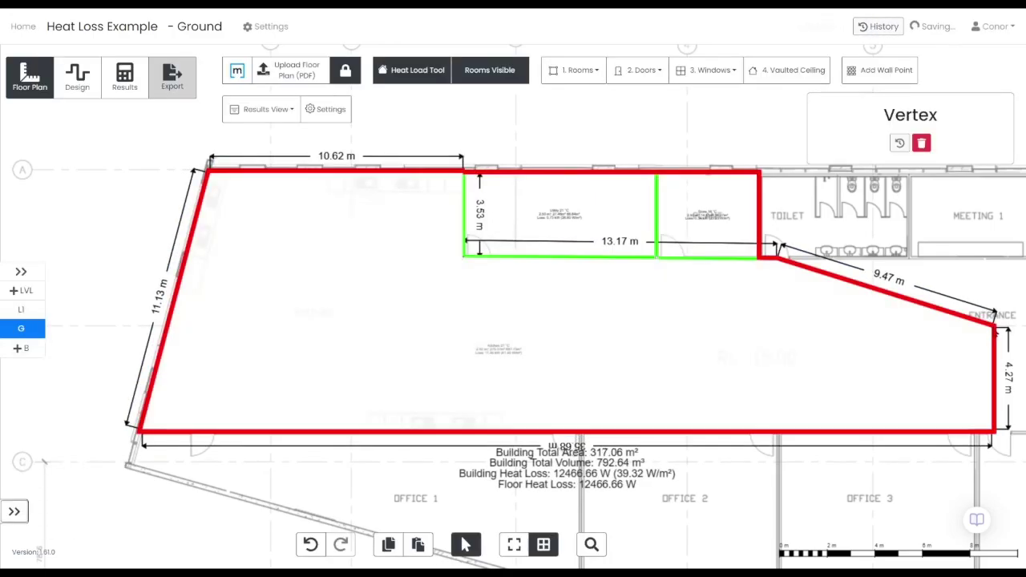
{"action": "left_click_drag", "start_coordinate": [985, 316], "coordinate": [973, 333]}
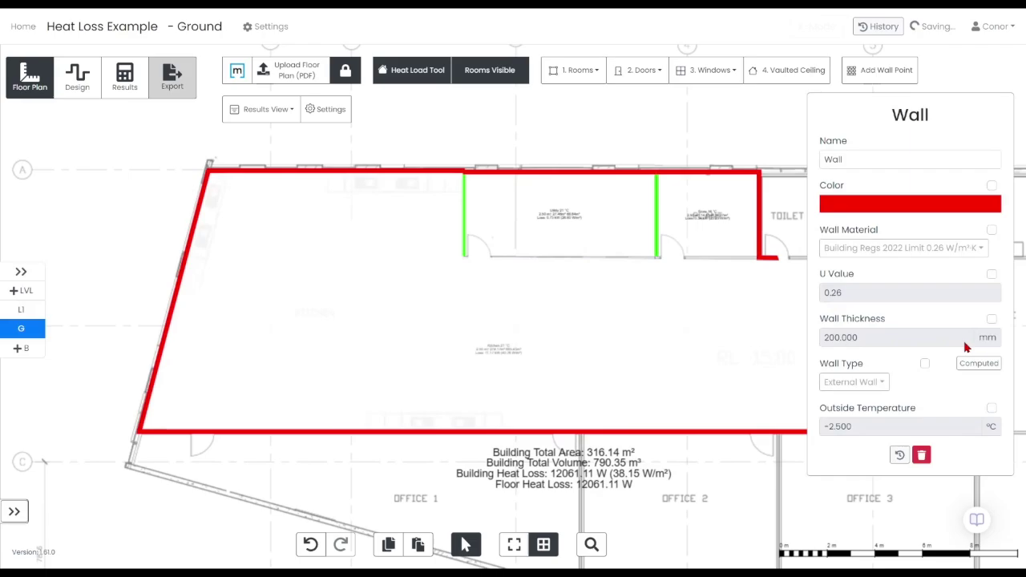
{"action": "left_click", "coordinate": [706, 384]}
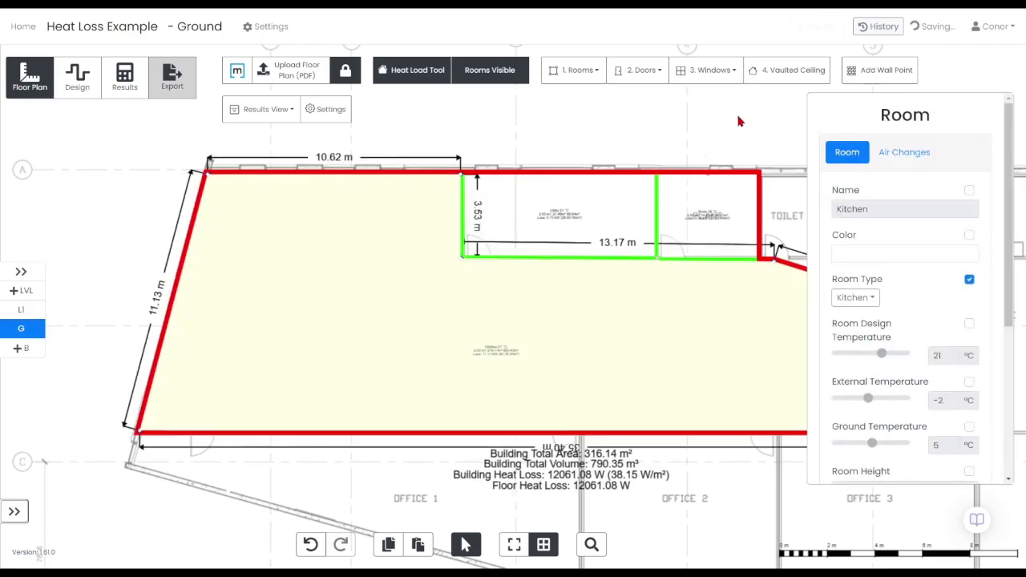
{"action": "left_click", "coordinate": [136, 209]}
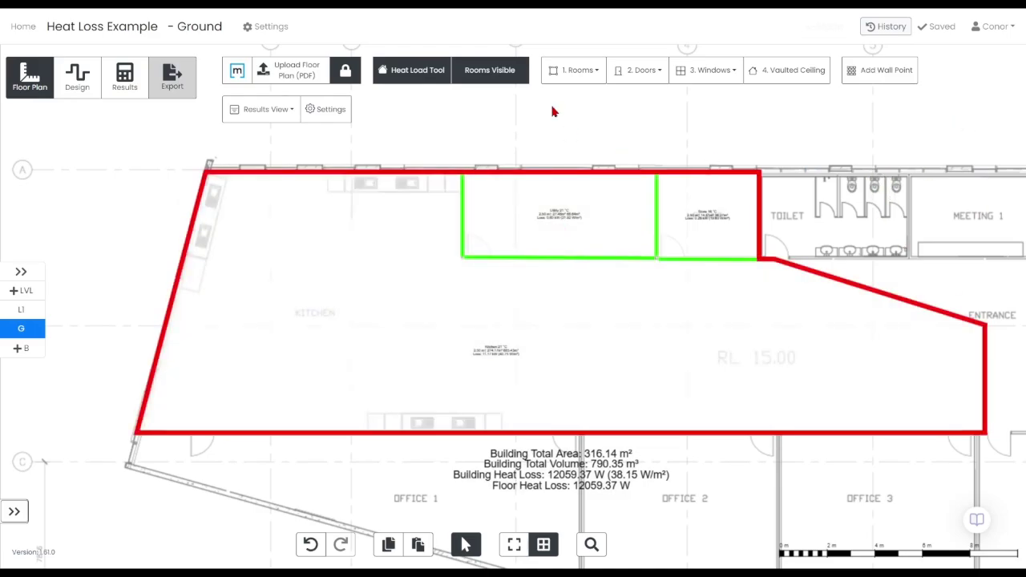
Step: Start adding a new Kitchen room near the staircase
{"action": "left_click", "coordinate": [592, 70]}
{"action": "left_click", "coordinate": [611, 103]}
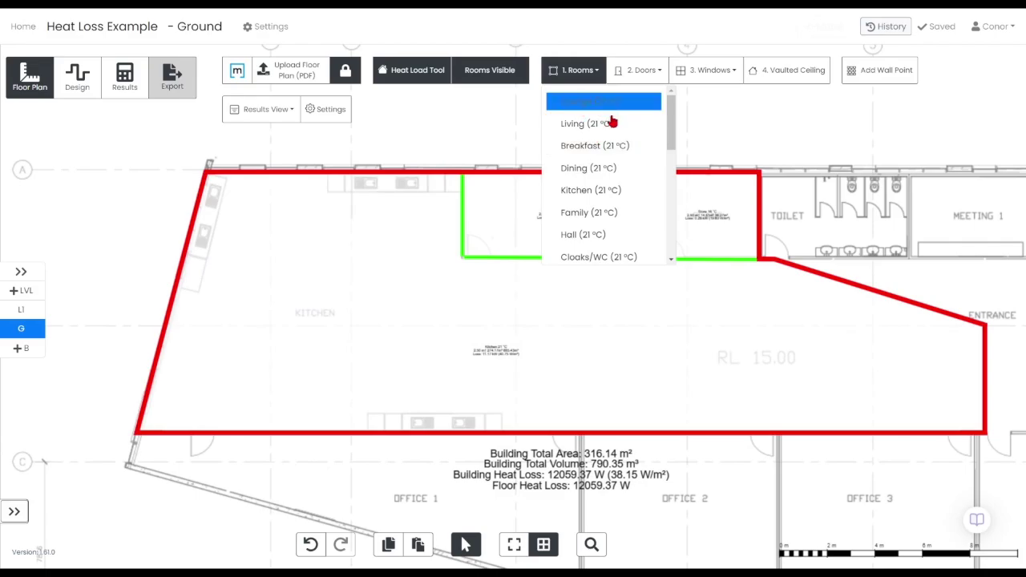
{"action": "left_click_drag", "start_coordinate": [680, 442], "coordinate": [283, 396]}
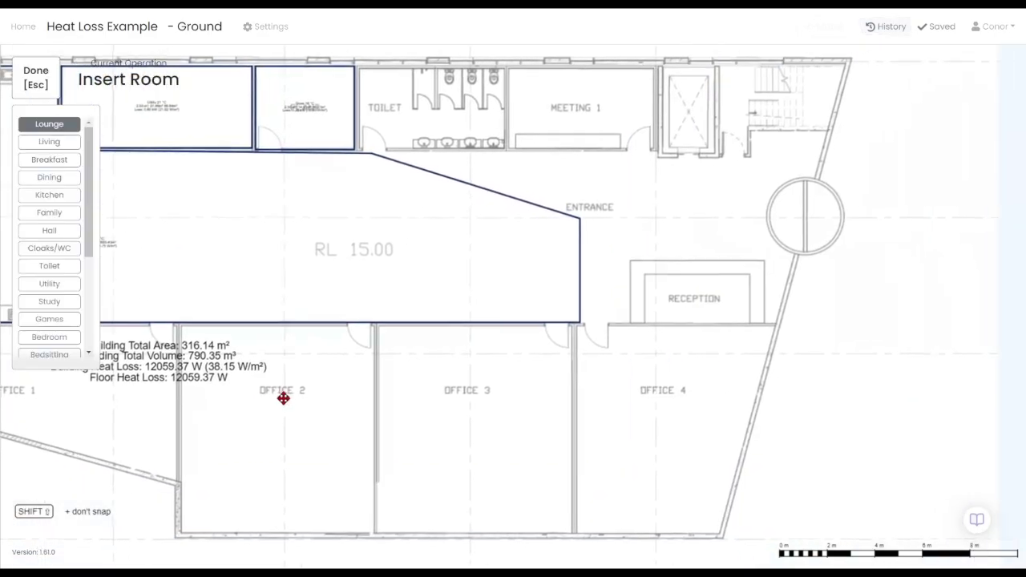
{"action": "scroll", "coordinate": [721, 183], "scroll_direction": "up", "scroll_amount": 5}
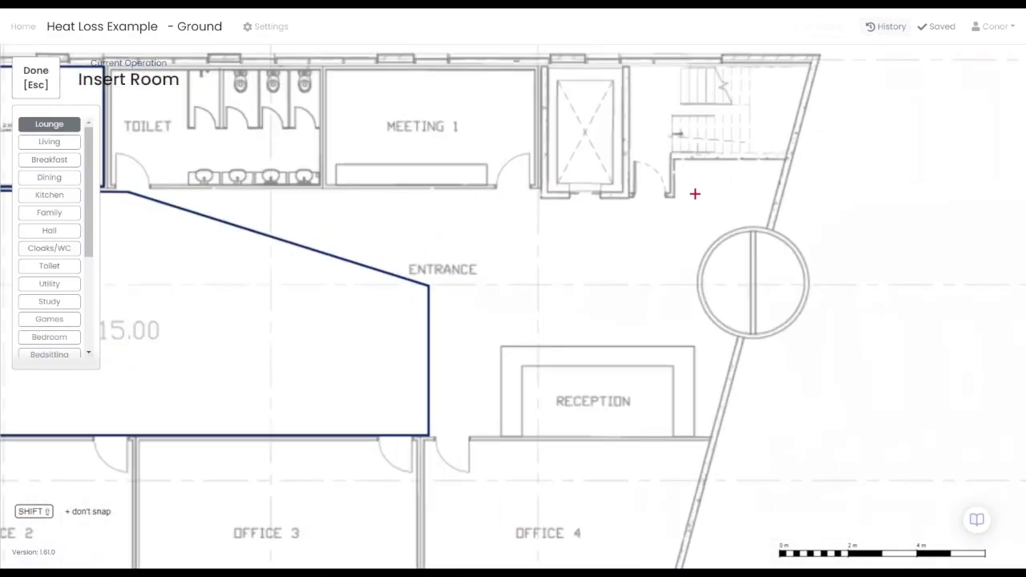
{"action": "scroll", "coordinate": [696, 191], "scroll_direction": "right", "scroll_amount": 3}
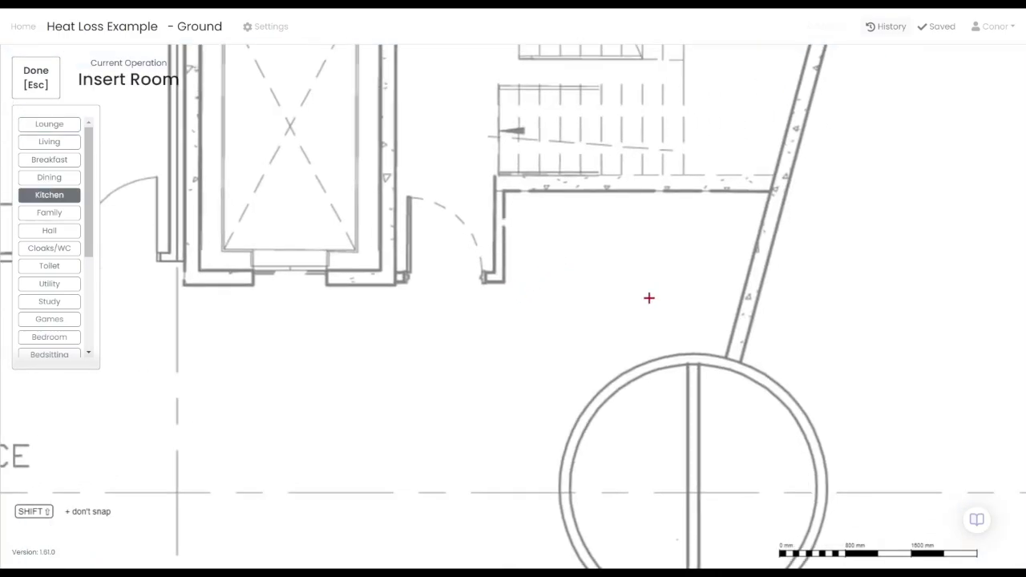
Step: Outline the room's seven corners from the stair wall past the lift wall to the slanted outer wall
{"action": "left_click", "coordinate": [770, 190]}
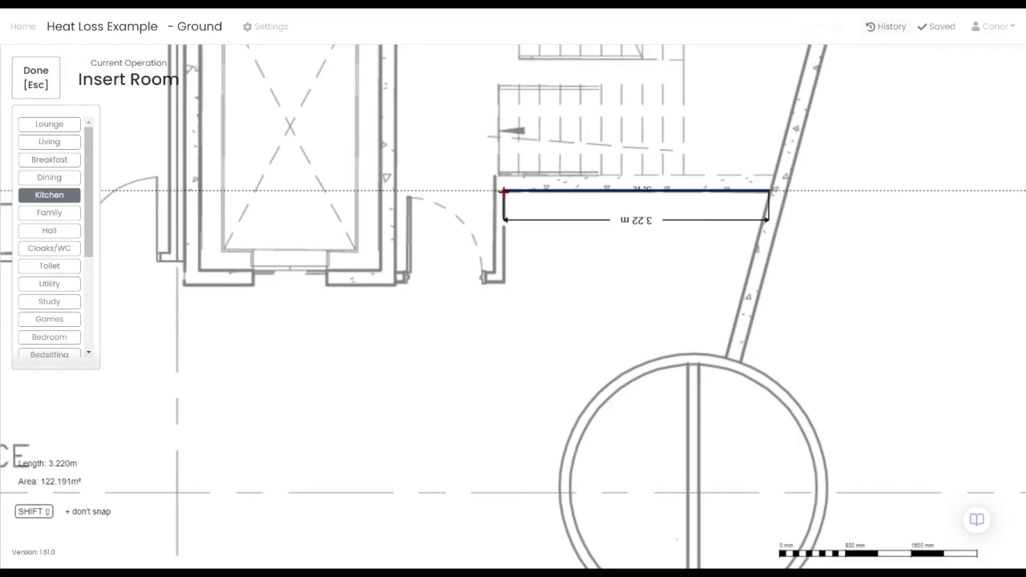
{"action": "left_click", "coordinate": [503, 191]}
{"action": "left_click", "coordinate": [503, 282]}
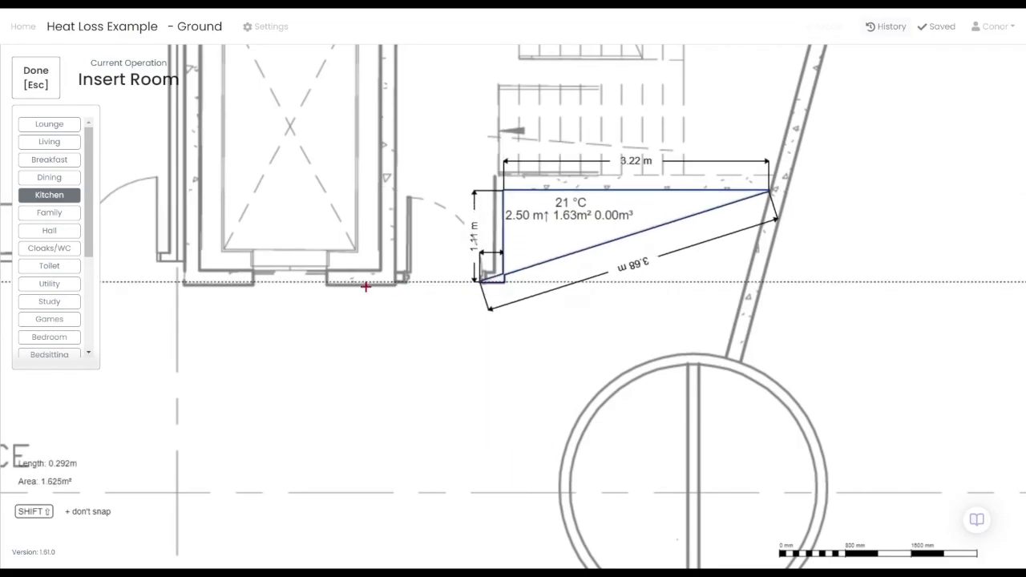
{"action": "left_click", "coordinate": [184, 283]}
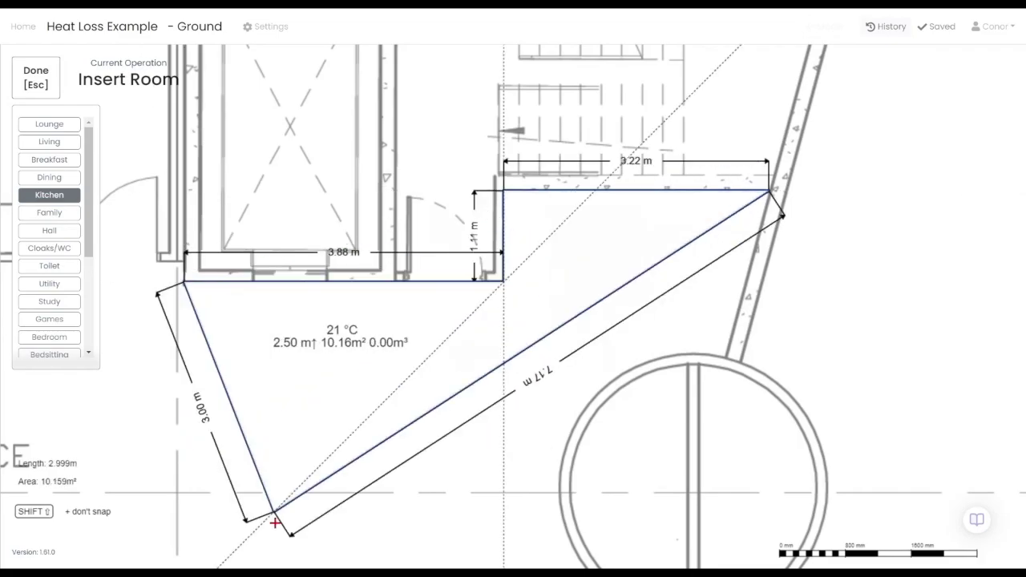
{"action": "left_click", "coordinate": [272, 522]}
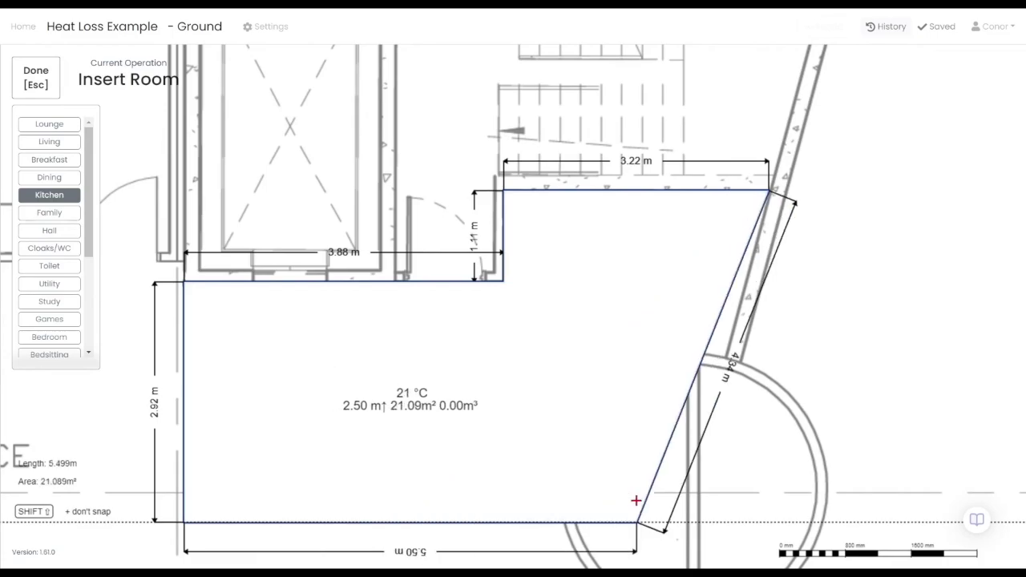
{"action": "left_click", "coordinate": [636, 500]}
{"action": "left_click", "coordinate": [687, 342]}
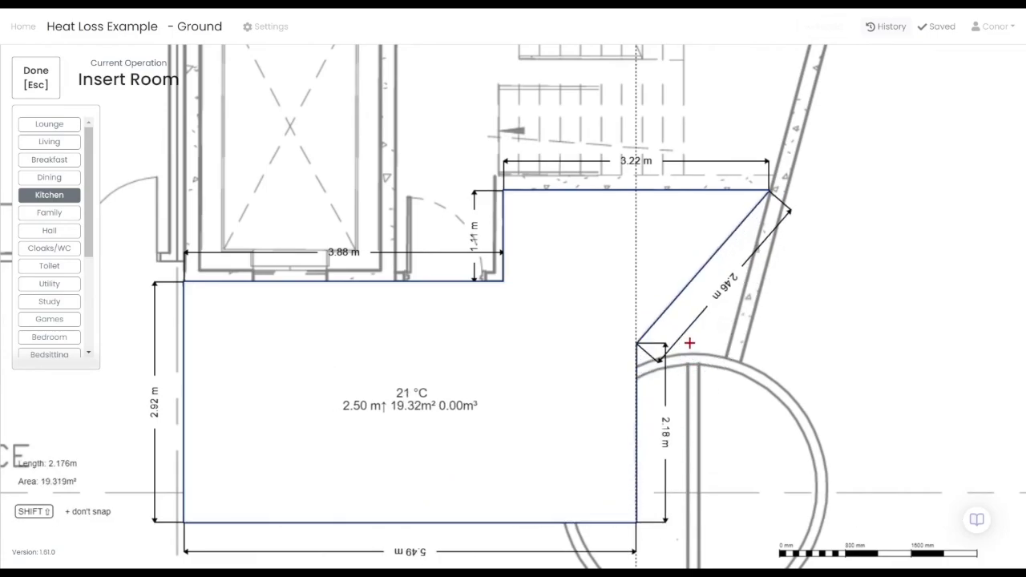
Step: Finish the new room outline and select the Utility room's top wall
{"action": "key", "text": "Escape"}
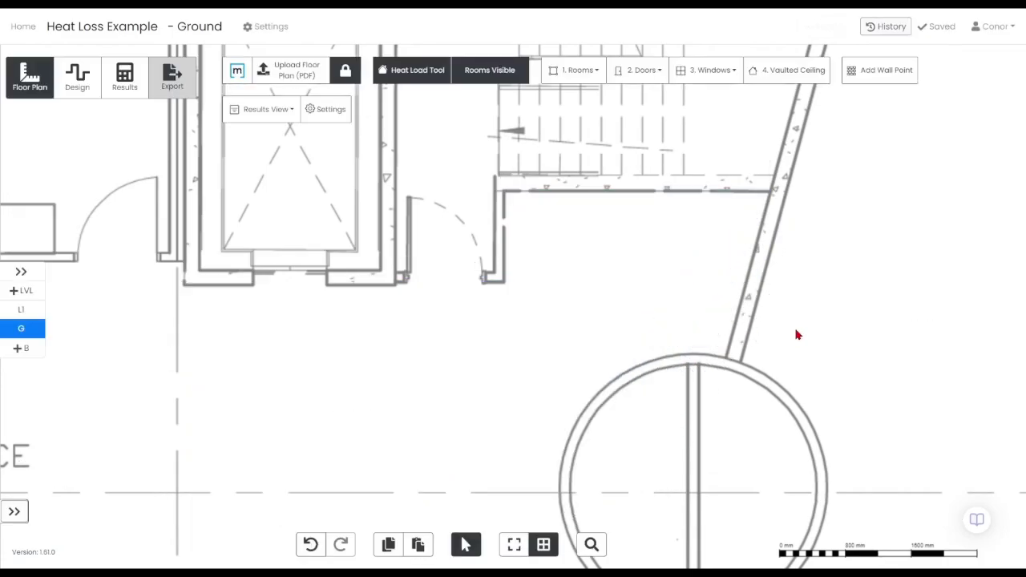
{"action": "scroll", "coordinate": [721, 248], "scroll_direction": "up", "scroll_amount": 3}
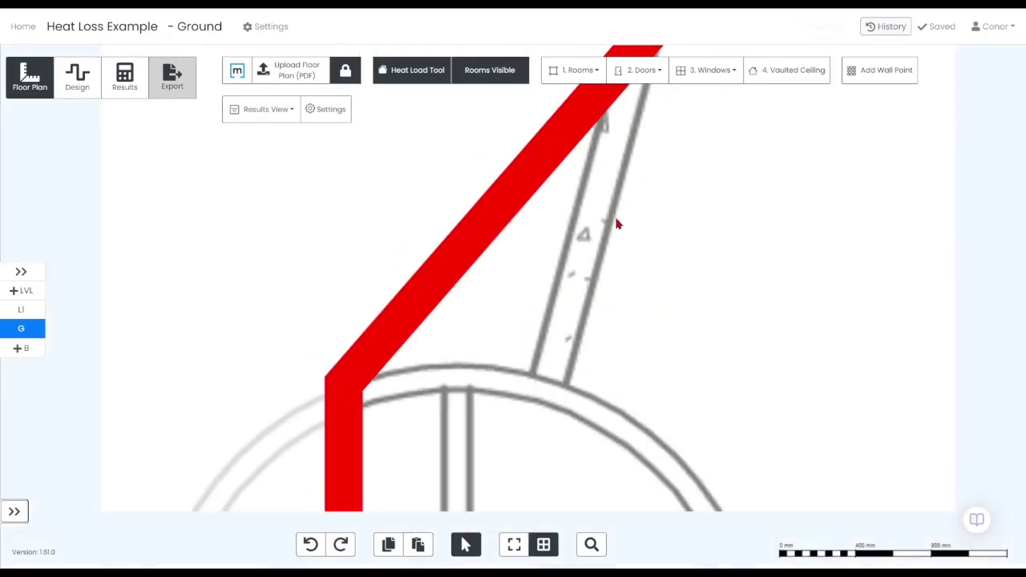
{"action": "scroll", "coordinate": [467, 210], "scroll_direction": "down", "scroll_amount": 5}
{"action": "left_click_drag", "start_coordinate": [339, 160], "coordinate": [786, 268]}
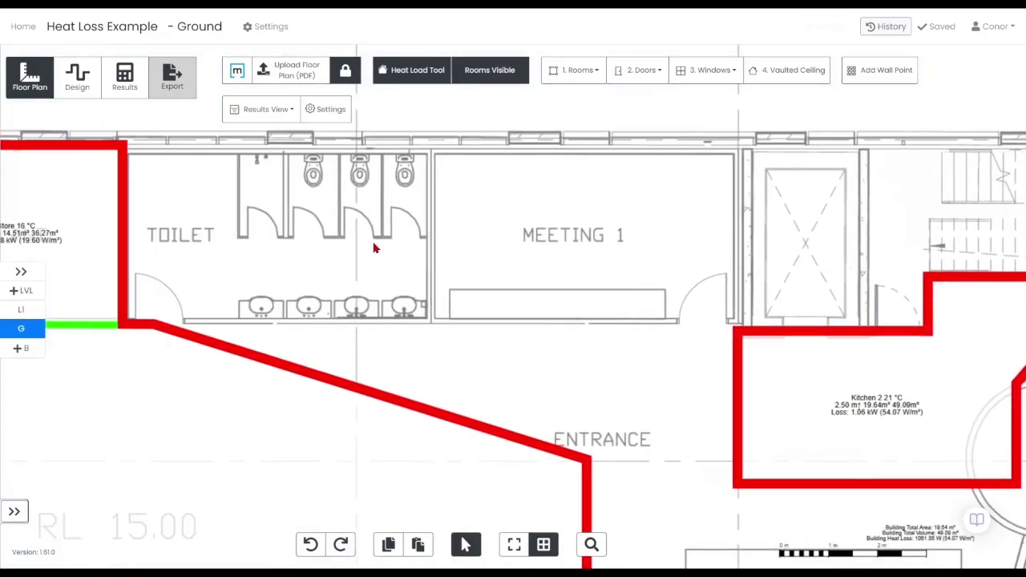
{"action": "left_click_drag", "start_coordinate": [376, 248], "coordinate": [863, 301]}
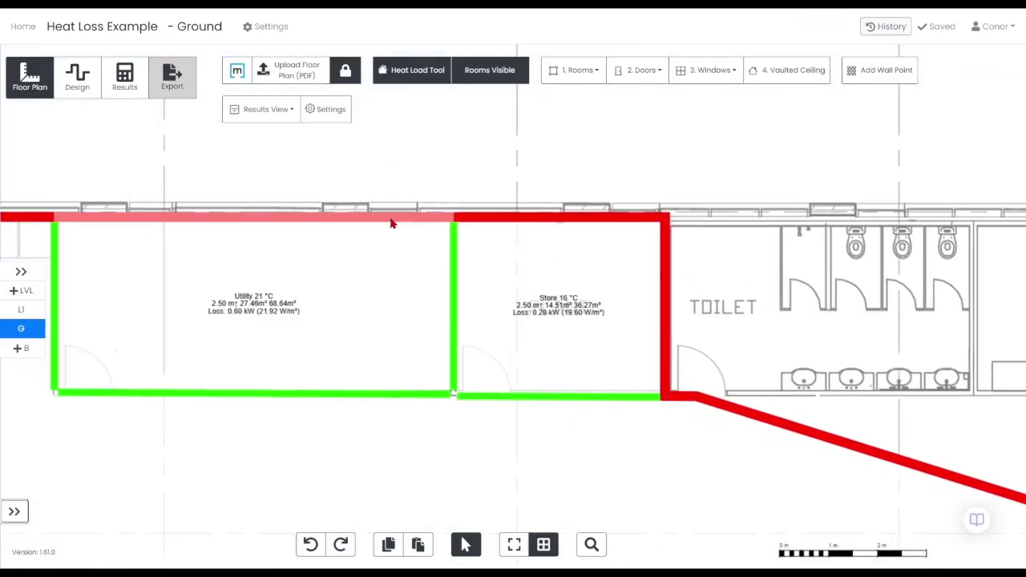
{"action": "left_click", "coordinate": [391, 224]}
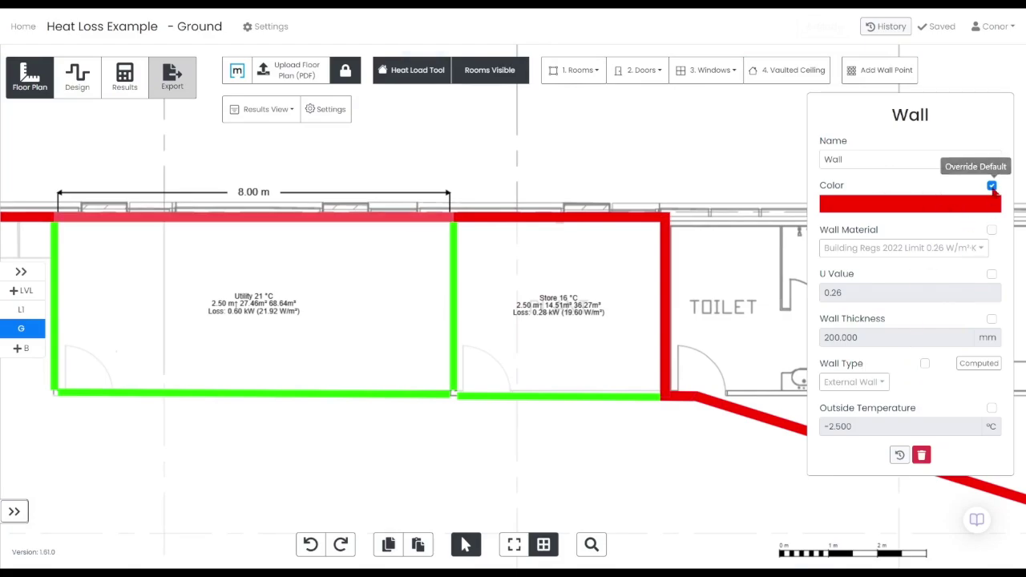
Step: Make the wall yellow and enable its outside-temperature override, clearing the -2.500 value
{"action": "left_click", "coordinate": [954, 207]}
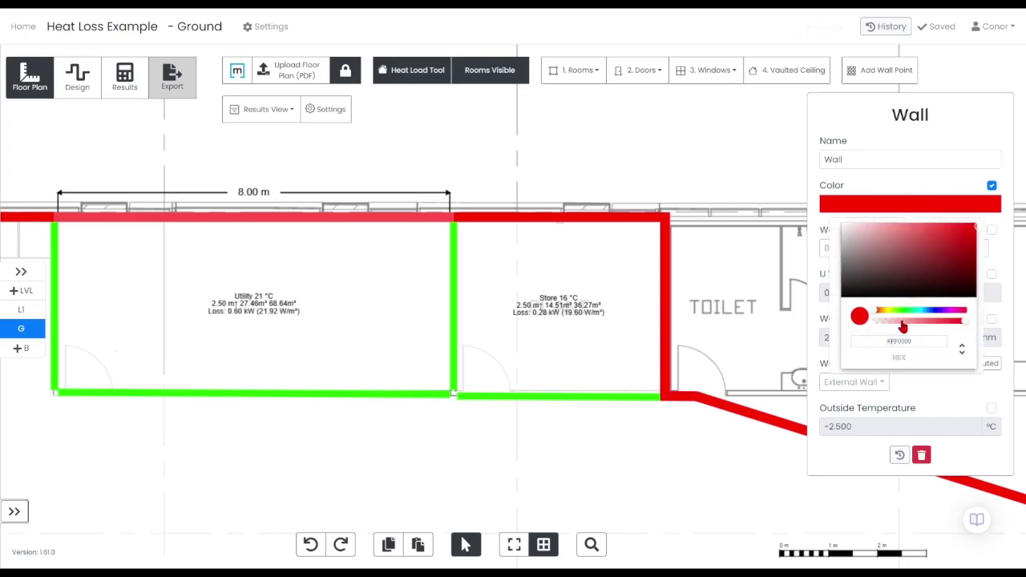
{"action": "left_click", "coordinate": [886, 311]}
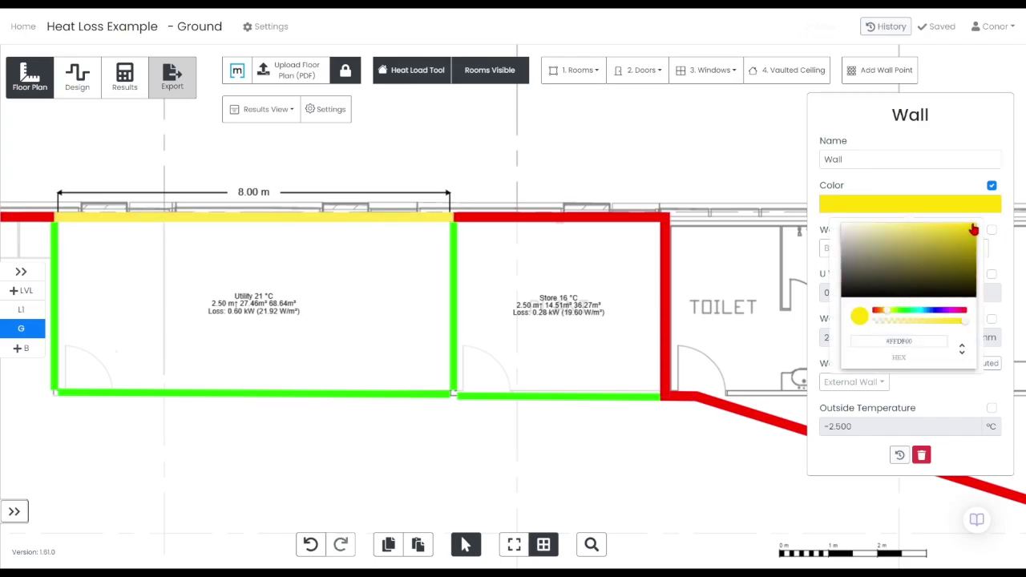
{"action": "left_click", "coordinate": [948, 392]}
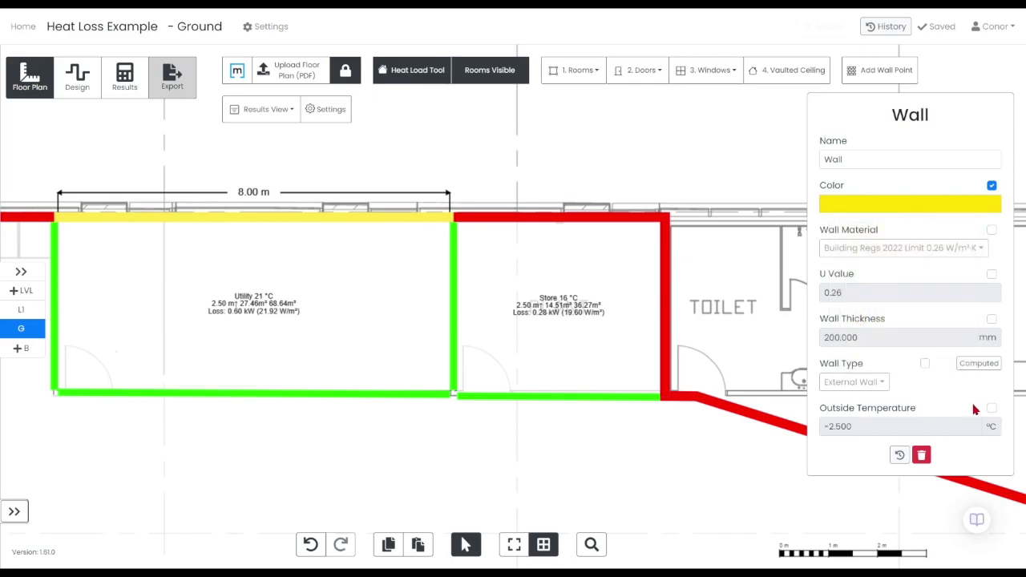
{"action": "left_click", "coordinate": [993, 410]}
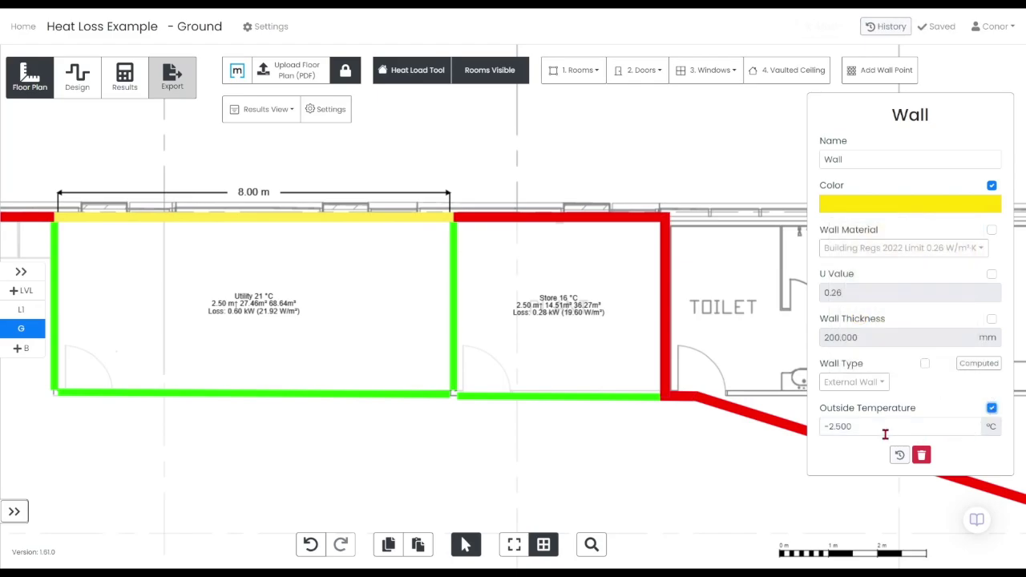
{"action": "left_click_drag", "start_coordinate": [885, 431], "coordinate": [819, 426]}
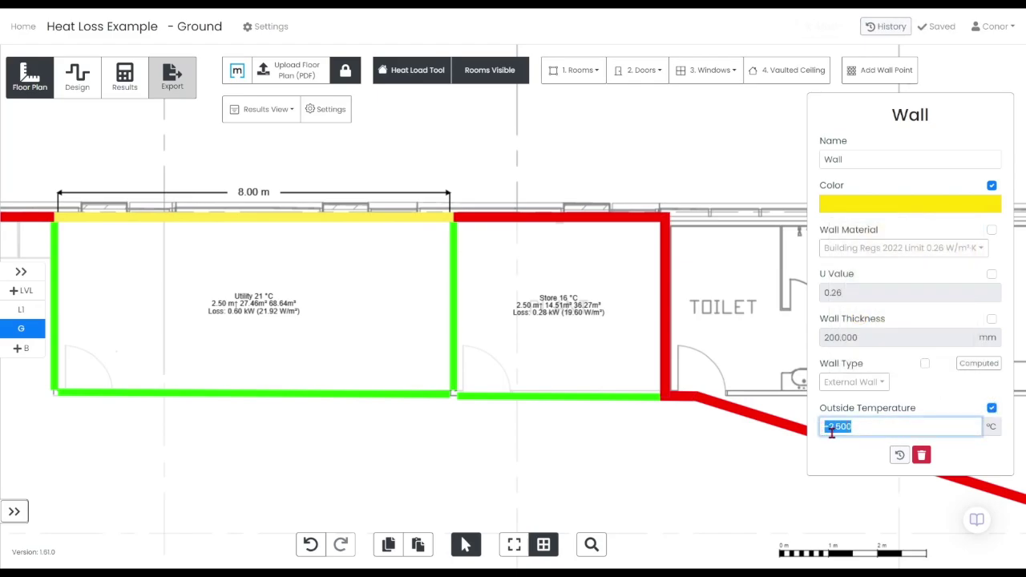
{"action": "key", "text": "BackSpace"}
Step: Select the Utility room and enable its Name Override Default
{"action": "left_click", "coordinate": [707, 159]}
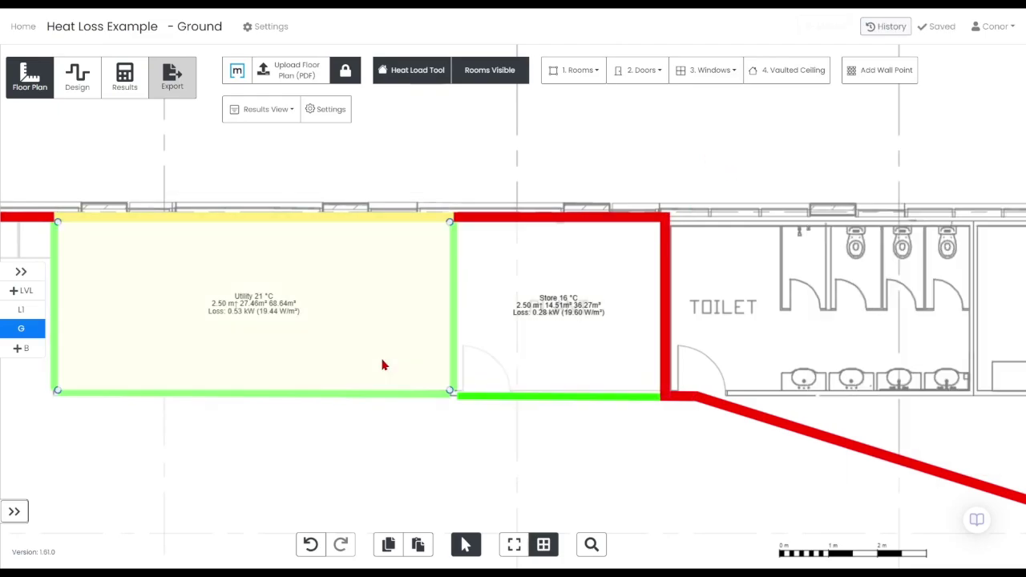
{"action": "left_click", "coordinate": [274, 315]}
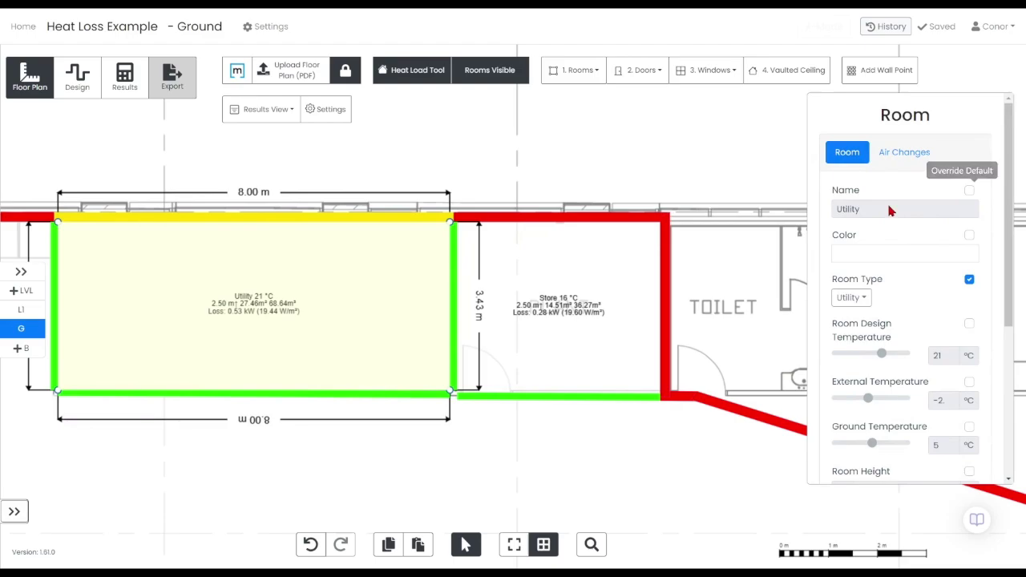
{"action": "left_click", "coordinate": [968, 191]}
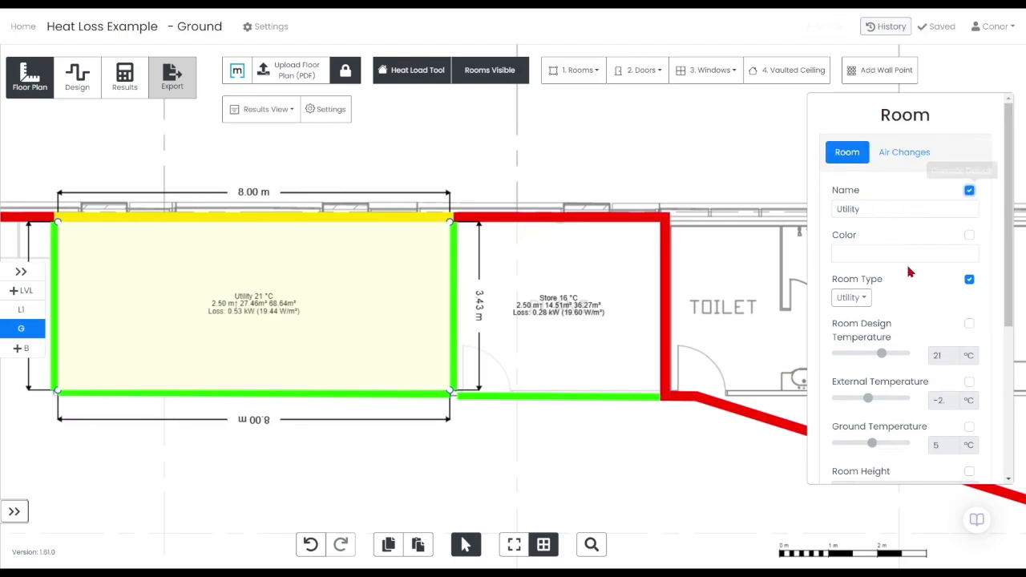
Step: Show the Utility room's Air Changes settings
{"action": "scroll", "coordinate": [918, 311], "scroll_direction": "down", "scroll_amount": 1}
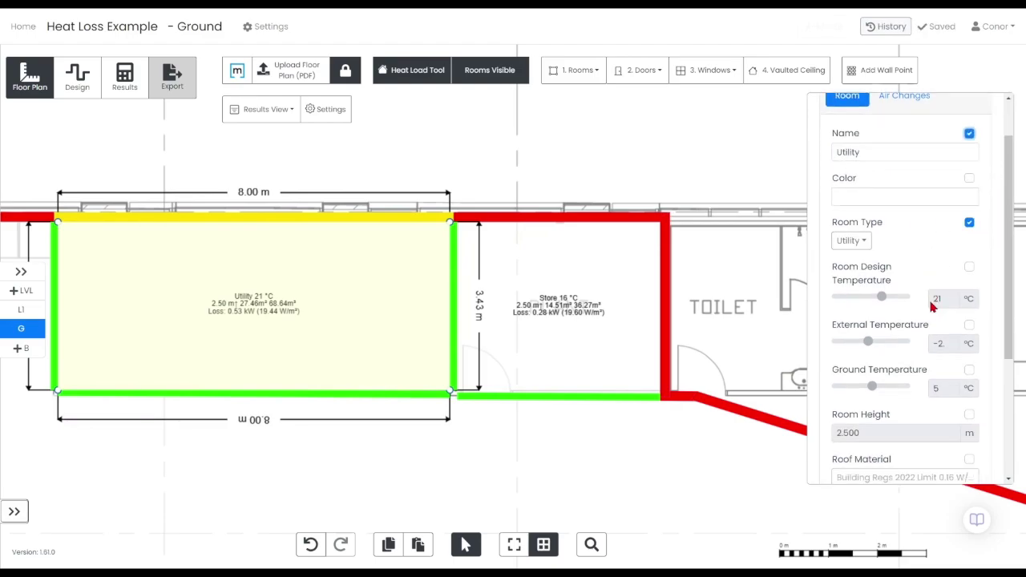
{"action": "scroll", "coordinate": [932, 340], "scroll_direction": "down", "scroll_amount": 3}
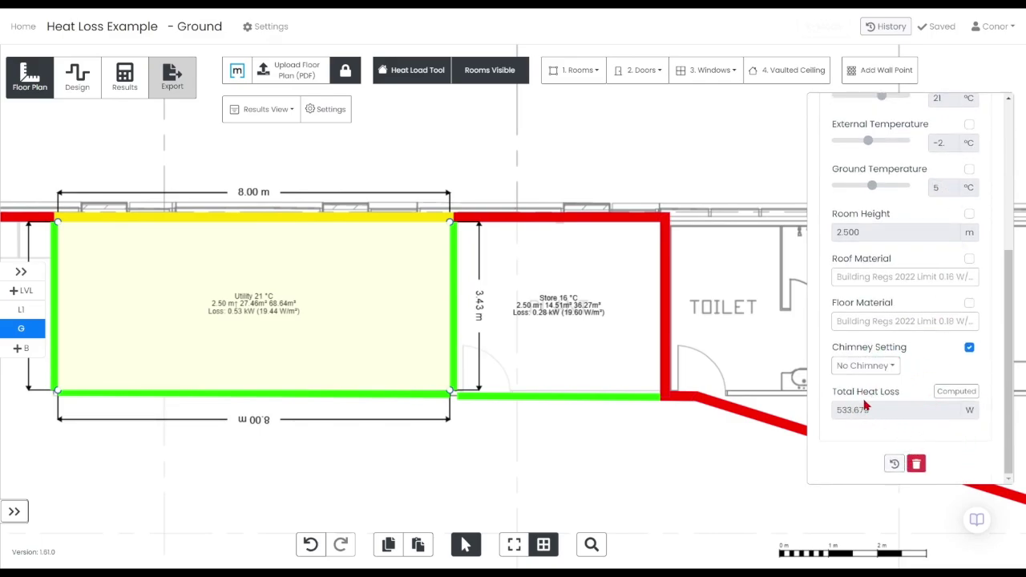
{"action": "scroll", "coordinate": [923, 351], "scroll_direction": "up", "scroll_amount": 3}
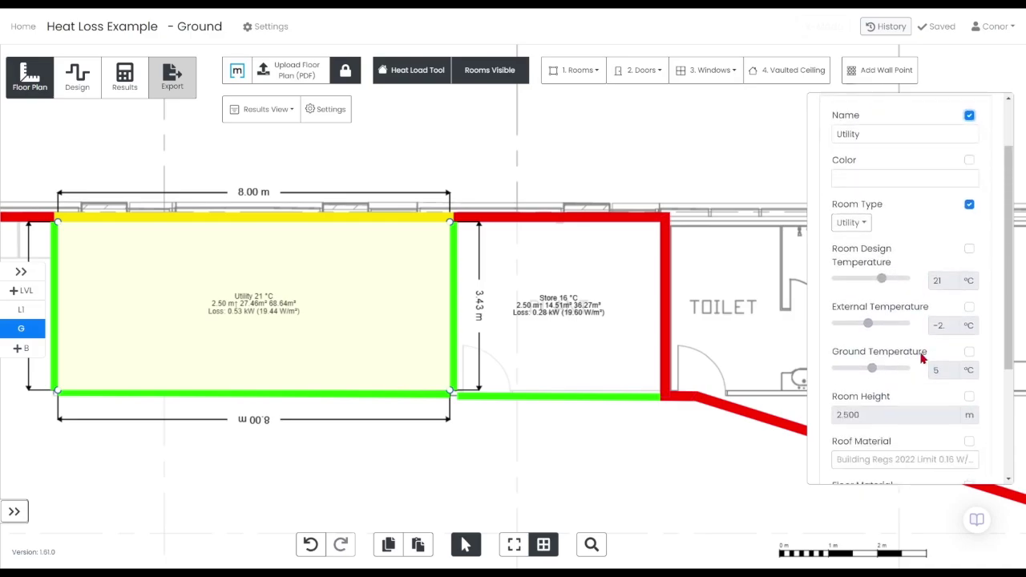
{"action": "scroll", "coordinate": [913, 384], "scroll_direction": "down", "scroll_amount": 1}
{"action": "scroll", "coordinate": [902, 360], "scroll_direction": "up", "scroll_amount": 2}
{"action": "left_click", "coordinate": [901, 149]}
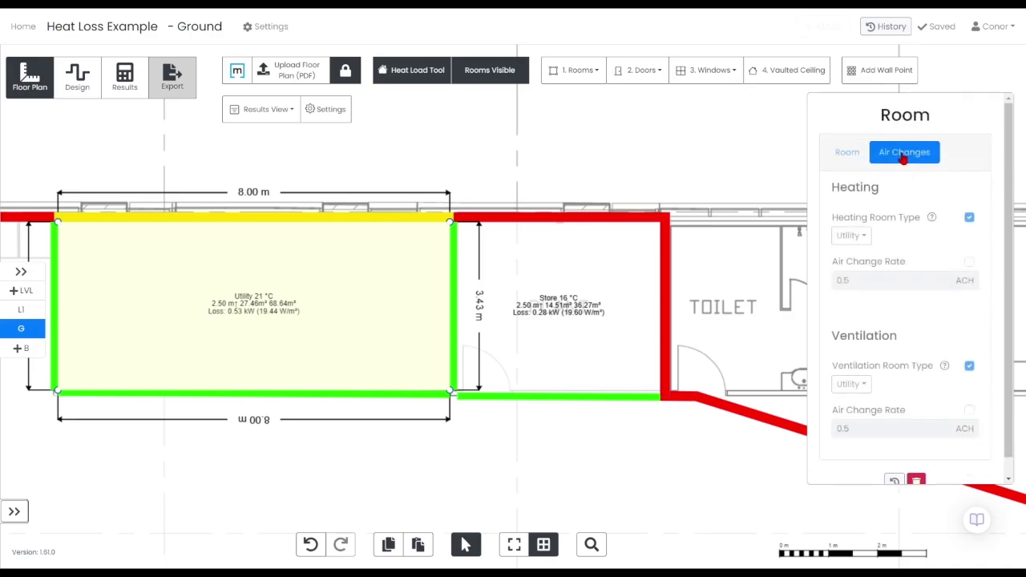
{"action": "scroll", "coordinate": [909, 176], "scroll_direction": "down", "scroll_amount": 1}
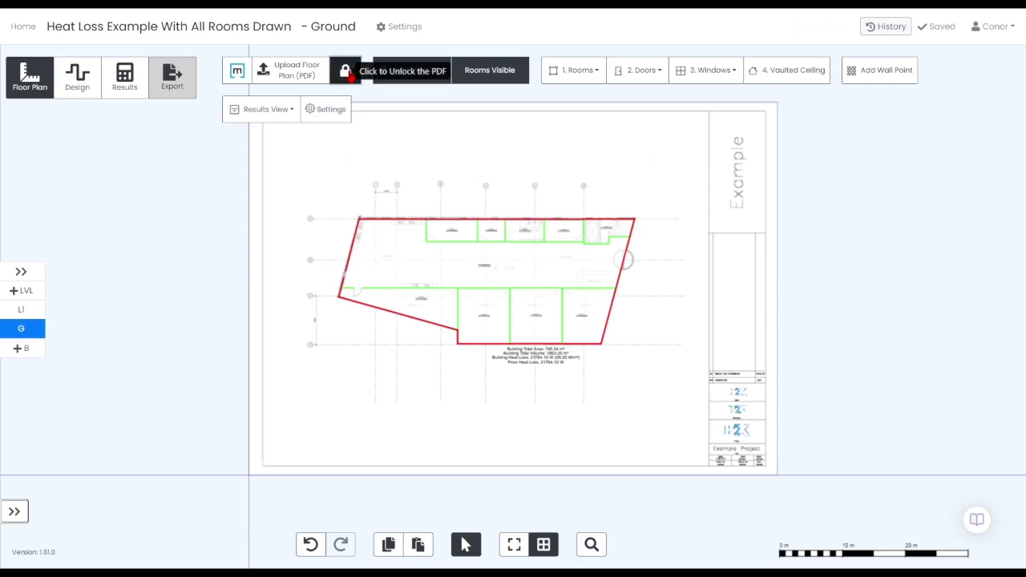
Step: Unlock the PDF, copy the ground-floor layout, and paste it onto Level 1
{"action": "left_click", "coordinate": [348, 74]}
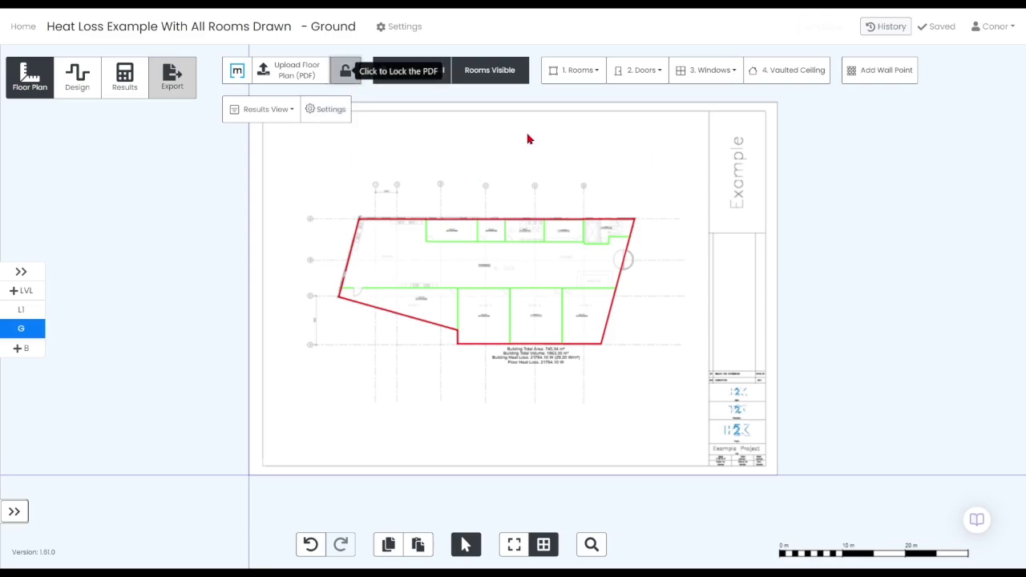
{"action": "left_click", "coordinate": [613, 156]}
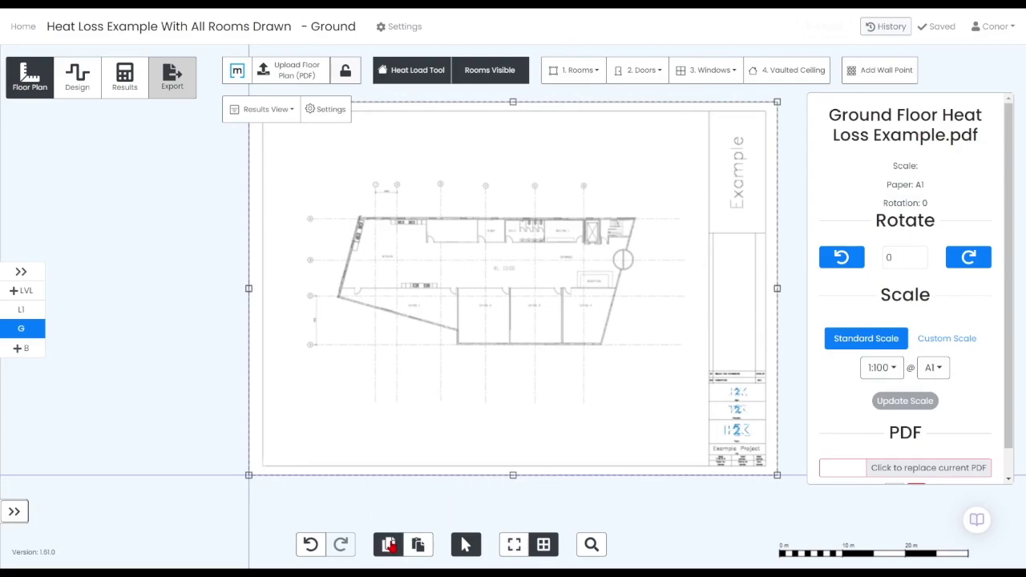
{"action": "left_click", "coordinate": [389, 545]}
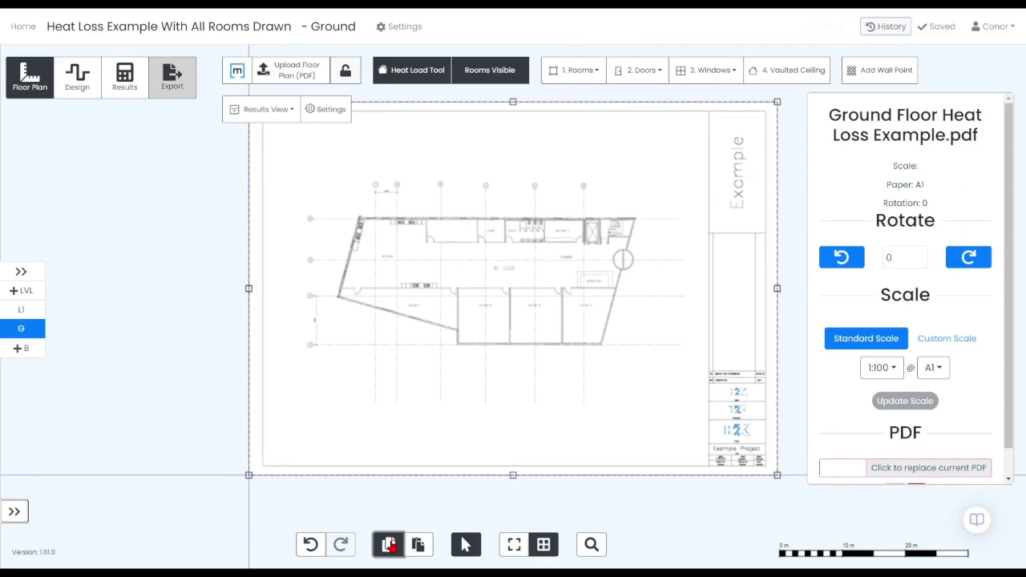
{"action": "left_click", "coordinate": [22, 310]}
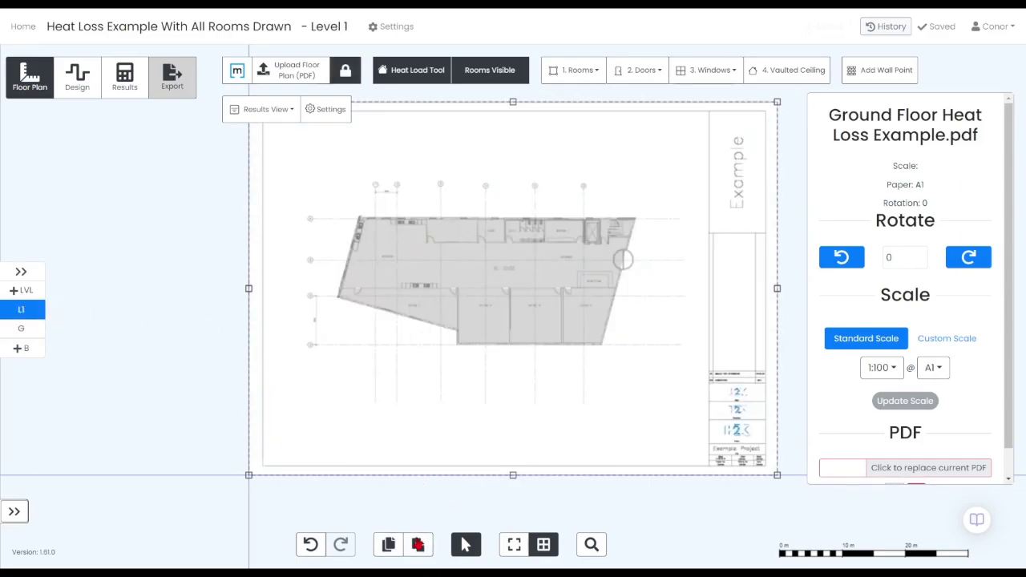
{"action": "left_click", "coordinate": [418, 546]}
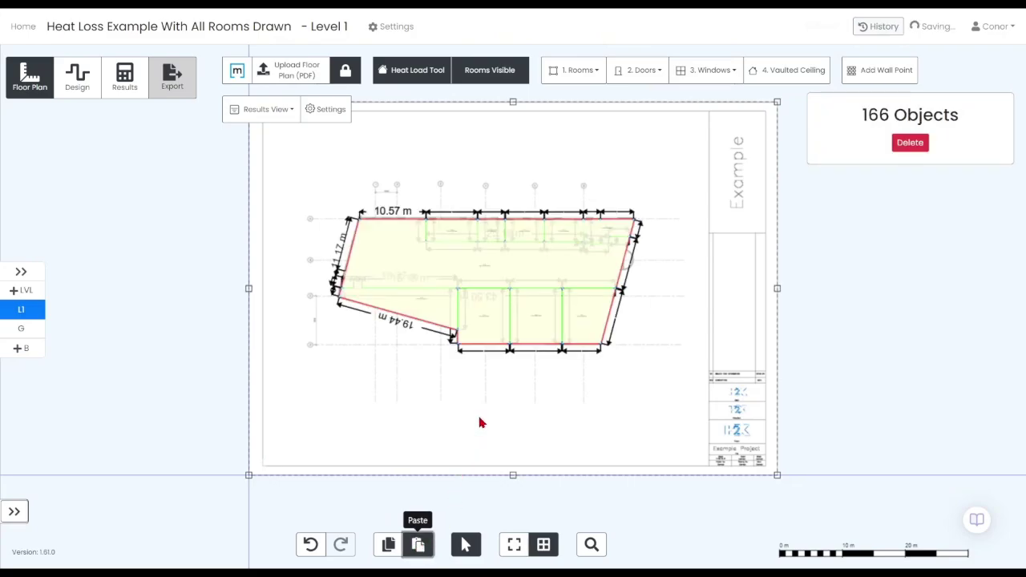
{"action": "left_click", "coordinate": [846, 277]}
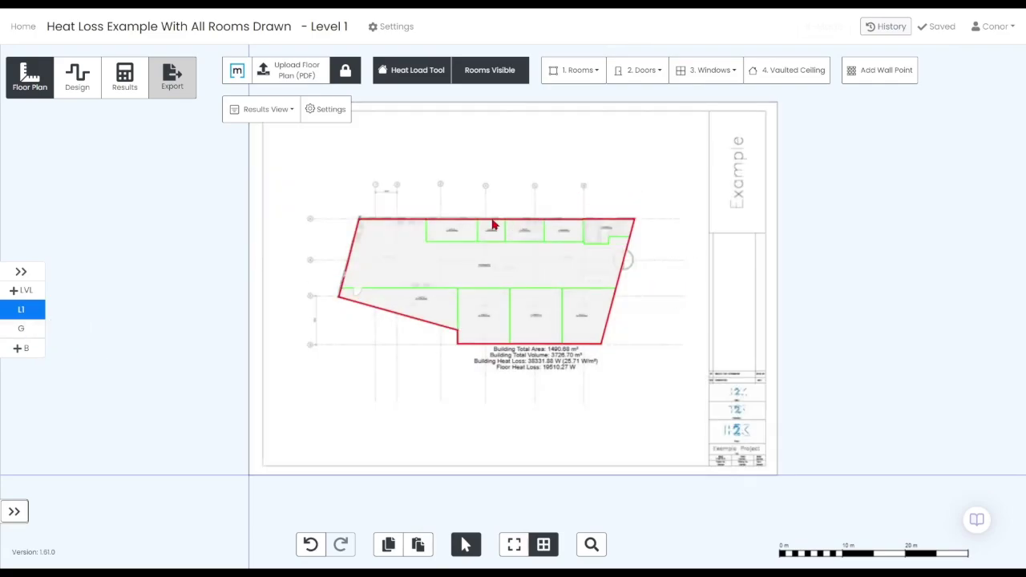
Step: Return to the Ground floor and box-select all its rooms and walls to review totals
{"action": "left_click", "coordinate": [23, 329]}
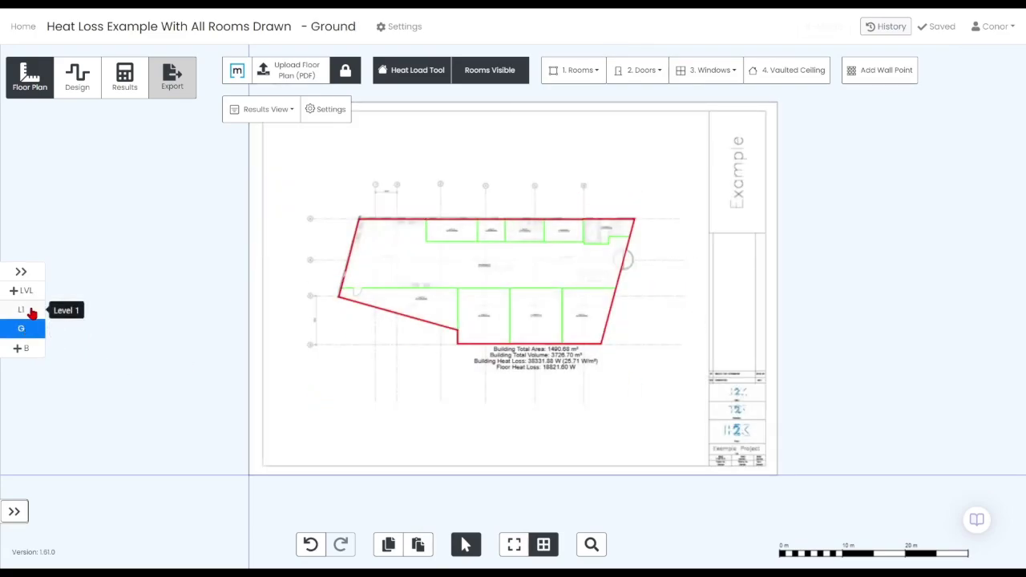
{"action": "left_click", "coordinate": [28, 310]}
{"action": "left_click", "coordinate": [31, 328]}
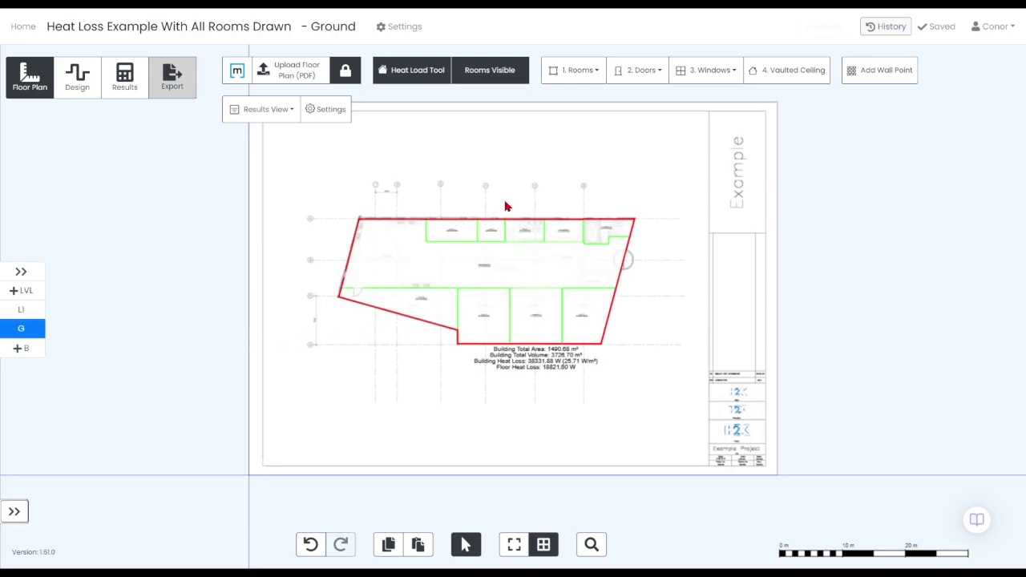
{"action": "scroll", "coordinate": [384, 371], "scroll_direction": "up", "scroll_amount": 3}
{"action": "left_click_drag", "start_coordinate": [417, 339], "coordinate": [224, 424]}
{"action": "scroll", "coordinate": [208, 417], "scroll_direction": "down", "scroll_amount": 2}
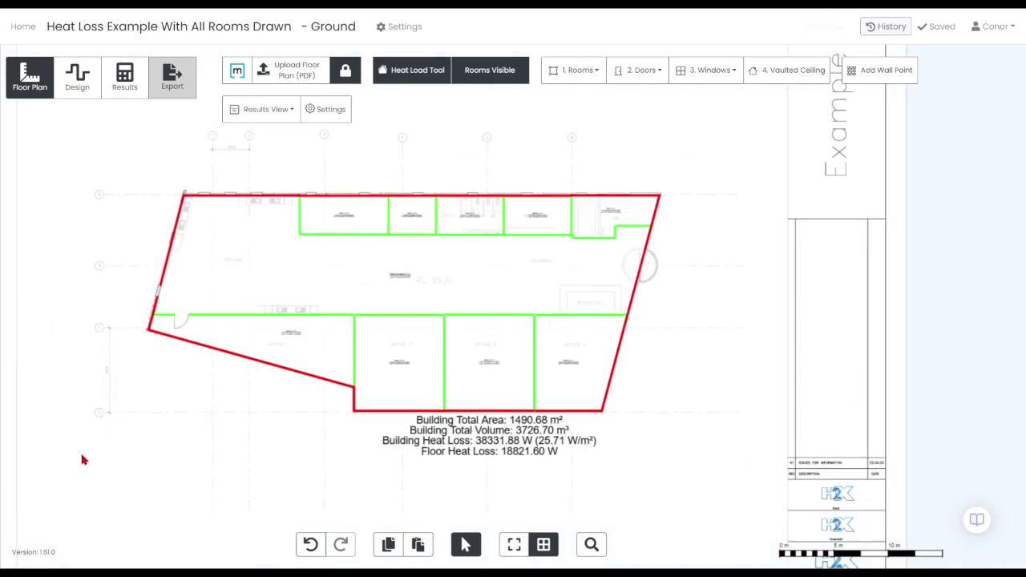
{"action": "left_click_drag", "start_coordinate": [80, 455], "coordinate": [832, 113]}
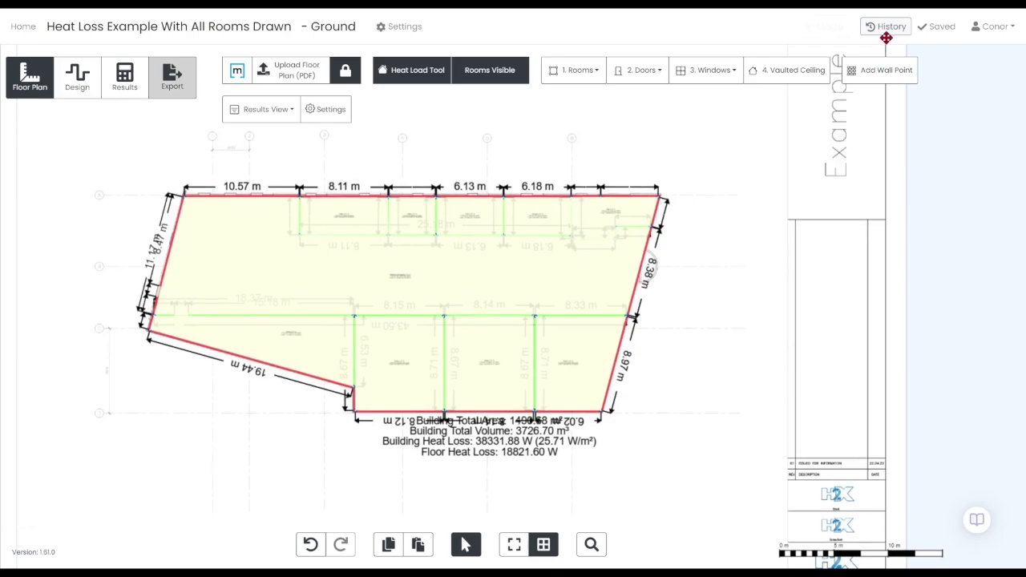
Step: Zoom in on the Study 4 label: 21 °C, 70.53 m², 176.32 m³, 1.07 kW
{"action": "scroll", "coordinate": [543, 357], "scroll_direction": "down", "scroll_amount": 3}
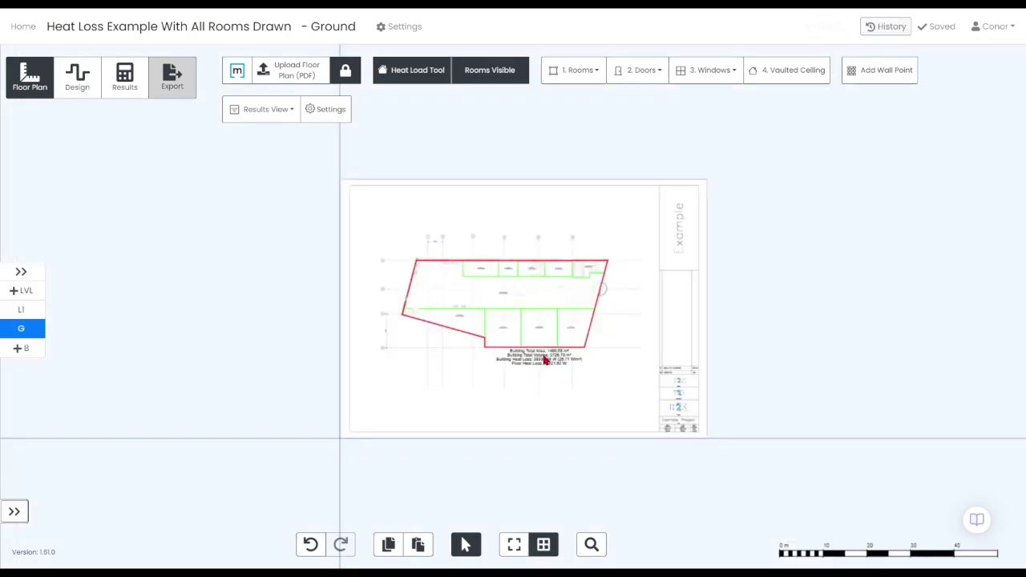
{"action": "scroll", "coordinate": [542, 357], "scroll_direction": "up", "scroll_amount": 10}
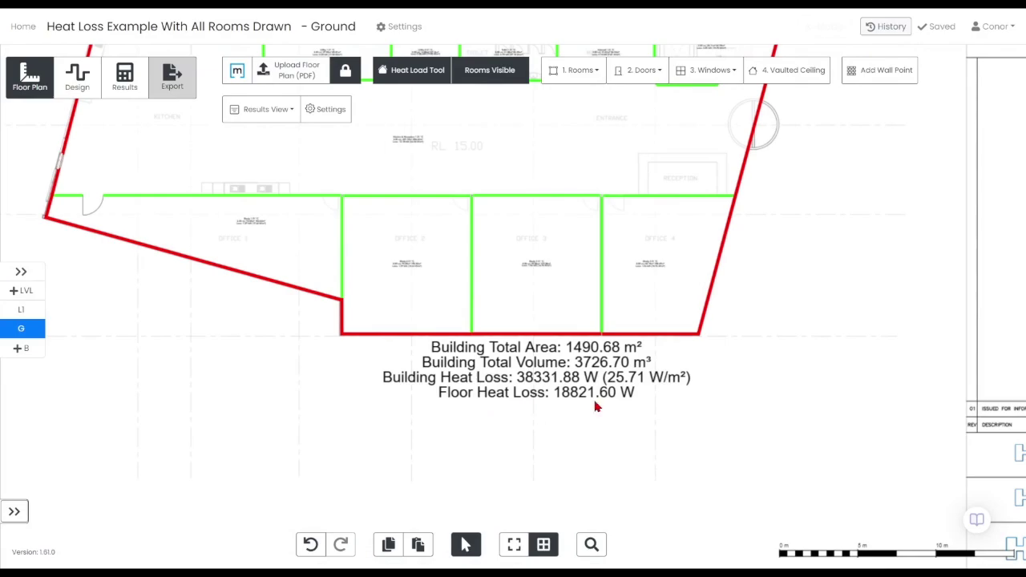
{"action": "scroll", "coordinate": [400, 269], "scroll_direction": "up", "scroll_amount": 10}
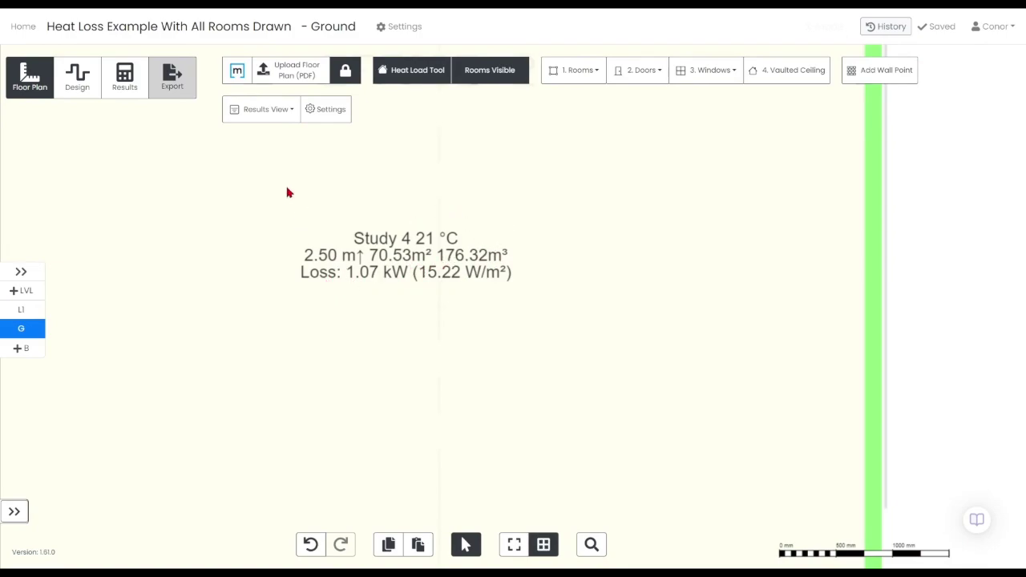
Step: Untick Room Height, Room Volume and Room Area so Study 4's label shows 21 °C and 1.07 kW
{"action": "left_click", "coordinate": [282, 120]}
{"action": "scroll", "coordinate": [331, 240], "scroll_direction": "down", "scroll_amount": 3}
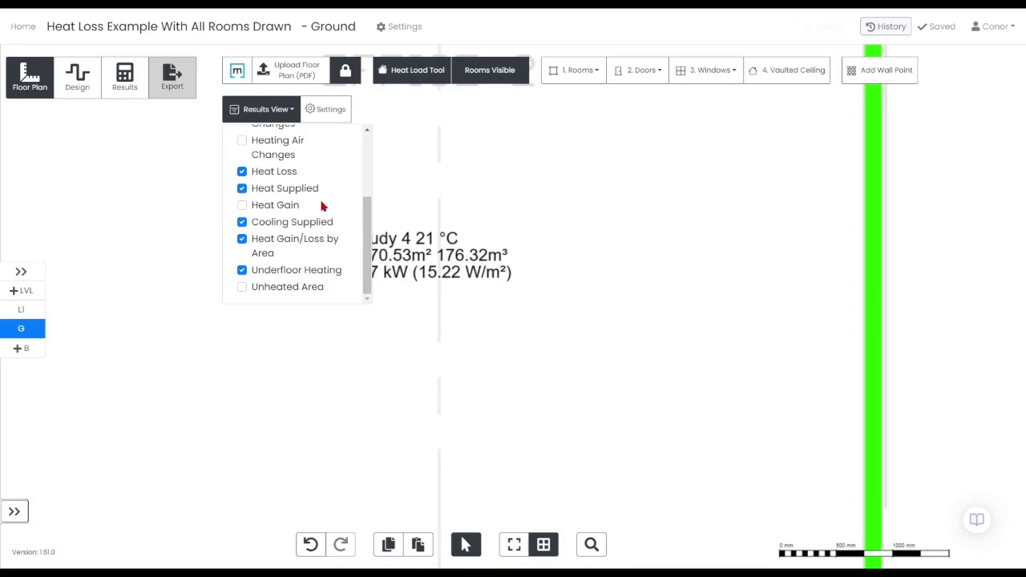
{"action": "scroll", "coordinate": [321, 204], "scroll_direction": "up", "scroll_amount": 2}
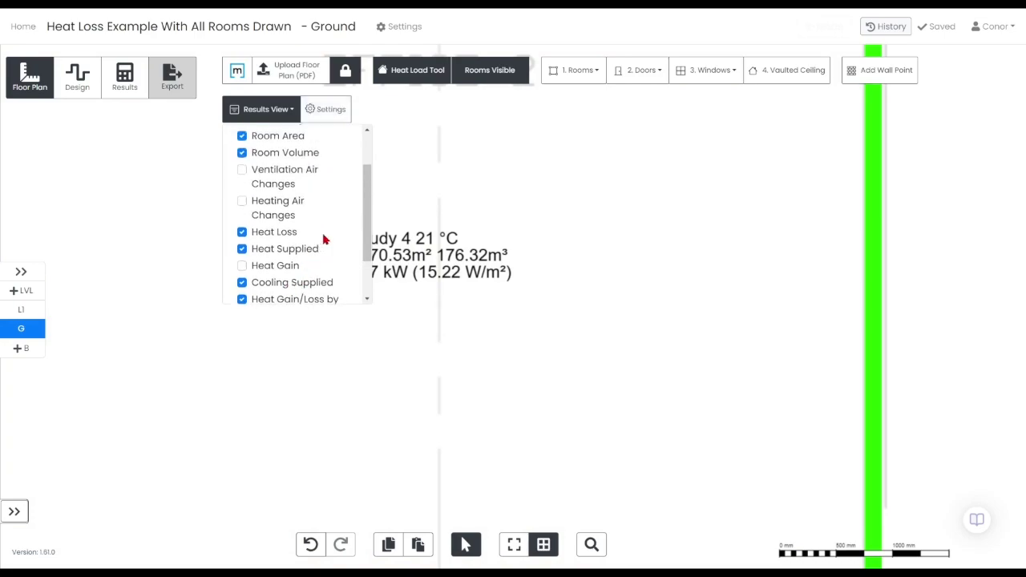
{"action": "scroll", "coordinate": [324, 239], "scroll_direction": "up", "scroll_amount": 2}
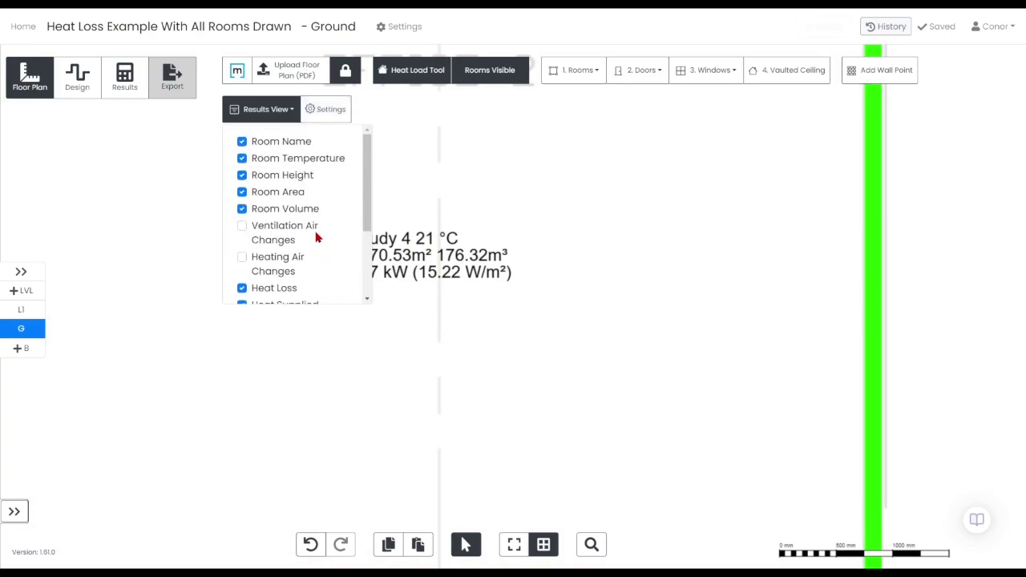
{"action": "left_click", "coordinate": [242, 176]}
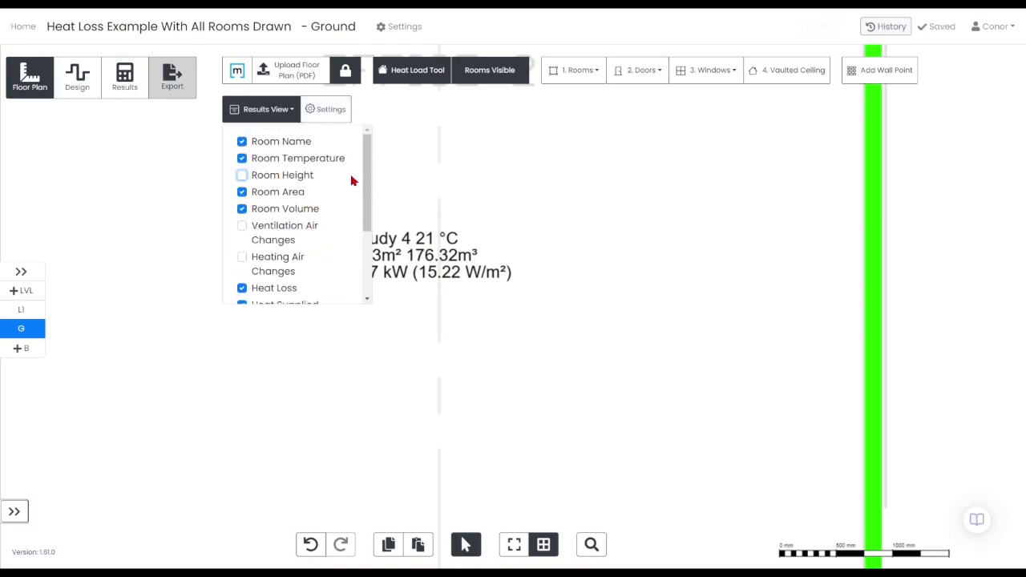
{"action": "left_click", "coordinate": [242, 209]}
{"action": "left_click", "coordinate": [242, 193]}
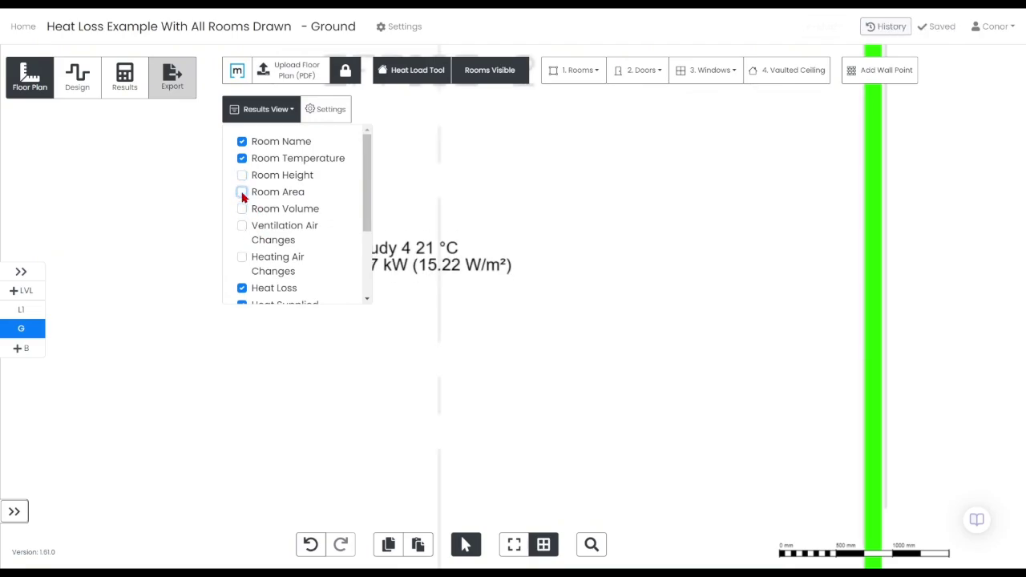
{"action": "left_click", "coordinate": [652, 335]}
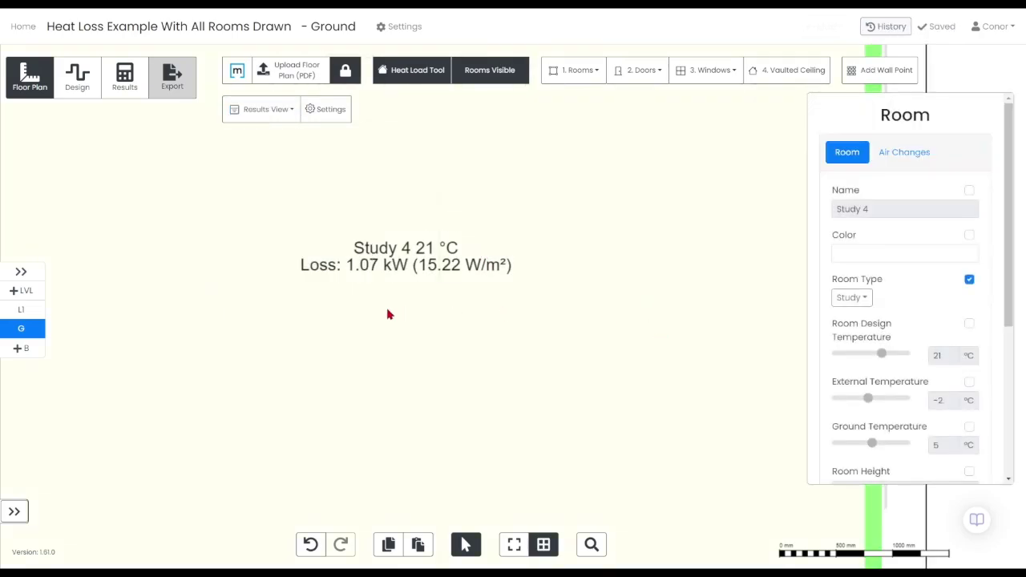